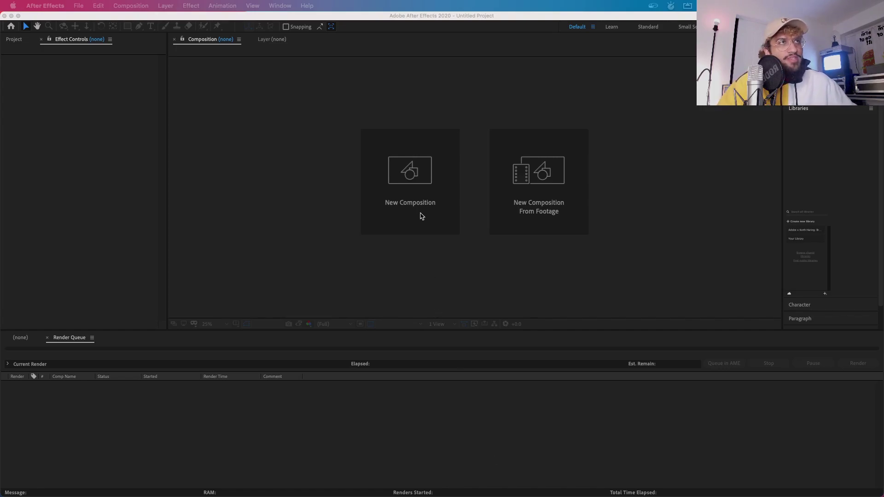
# Create a new HDTV 1080 24 composition named RETRO TEXT EFFECT.
pyautogui.click(421, 215)
pyautogui.click(421, 215)
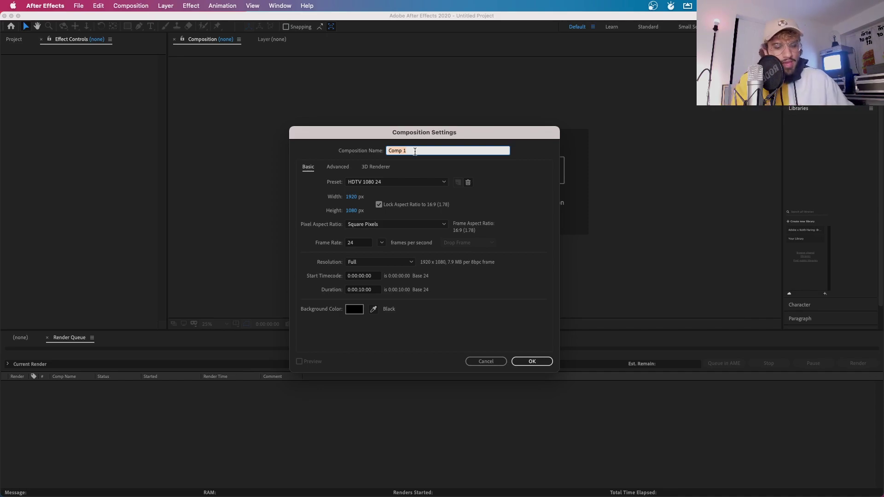
pyautogui.write('RE')
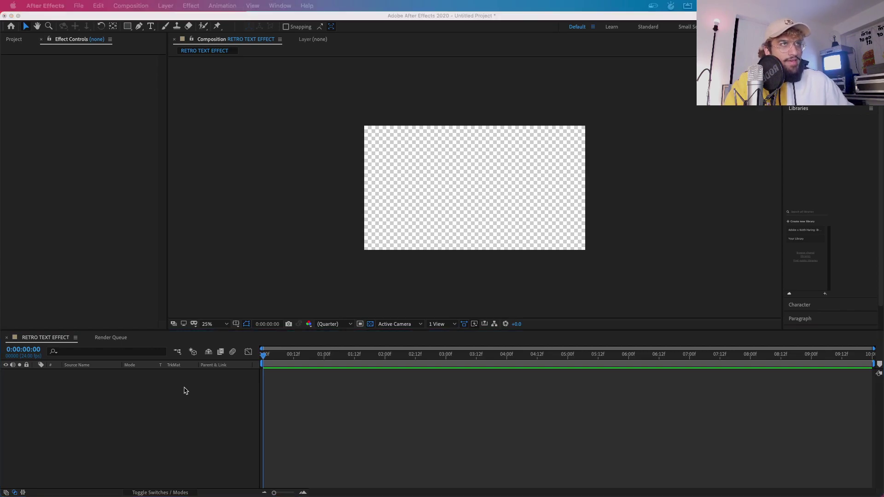
# Add a full-frame magenta solid named Back.
pyautogui.press('super+y')
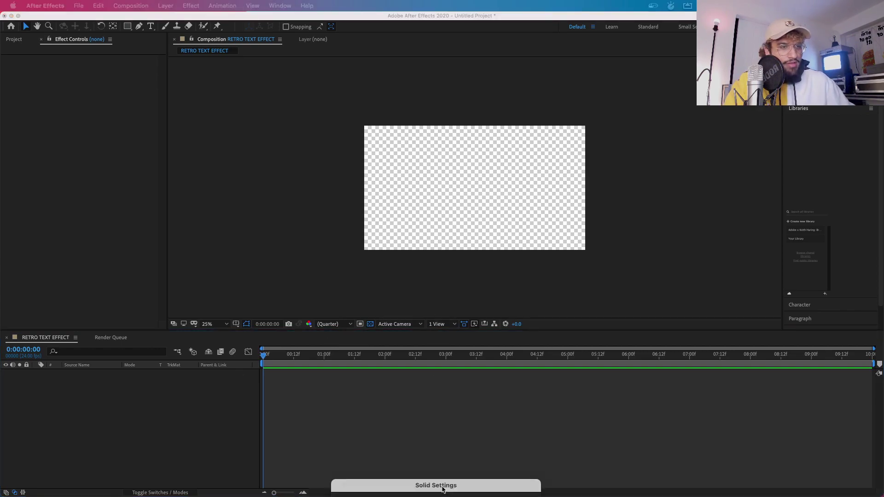
pyautogui.write('Back')
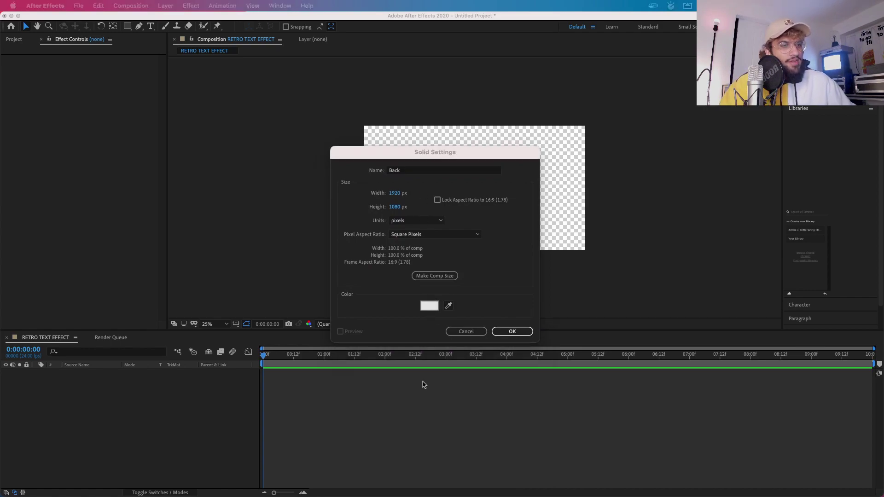
pyautogui.press('Return')
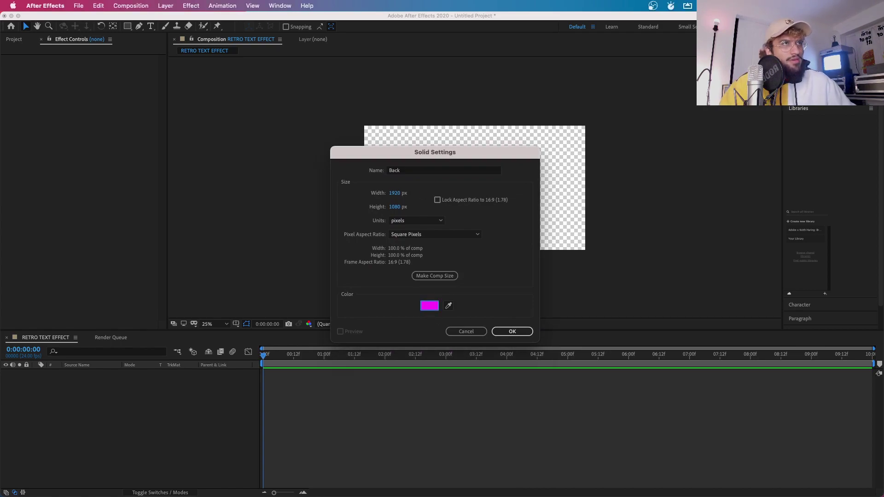
pyautogui.click(509, 331)
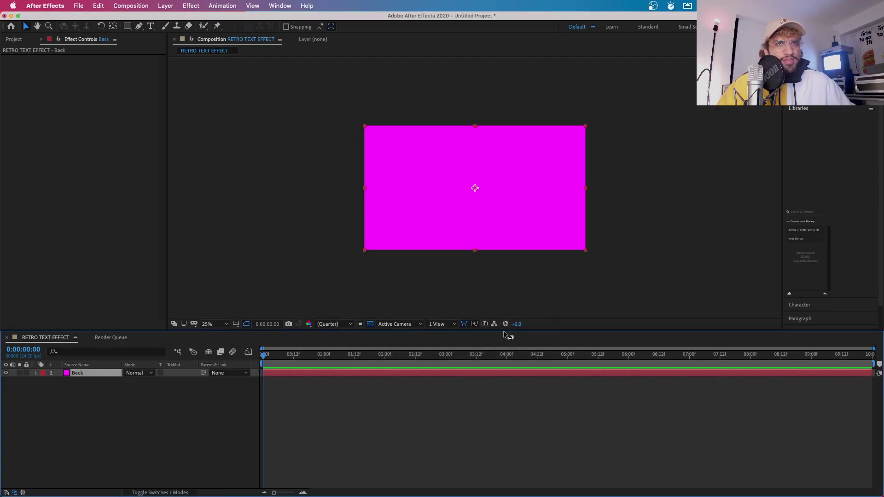
# Add a white full-frame solid named White specs above Back.
pyautogui.press('super+y')
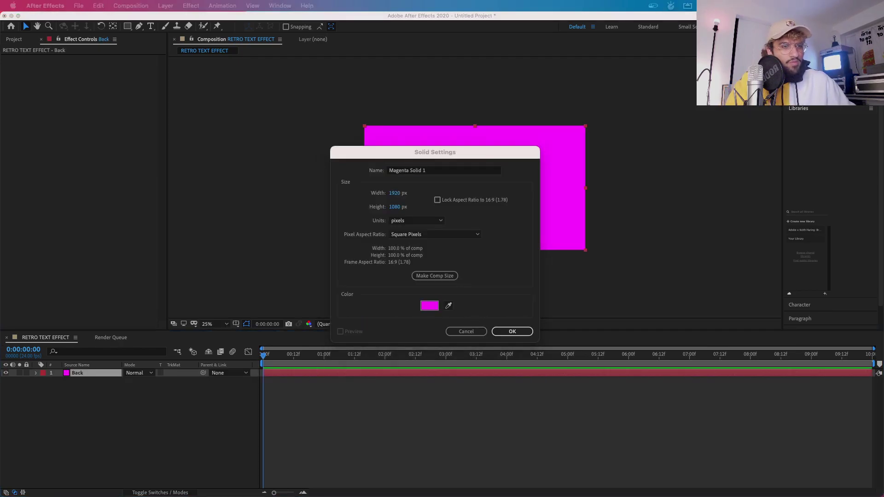
pyautogui.press('Return')
pyautogui.write('White specs')
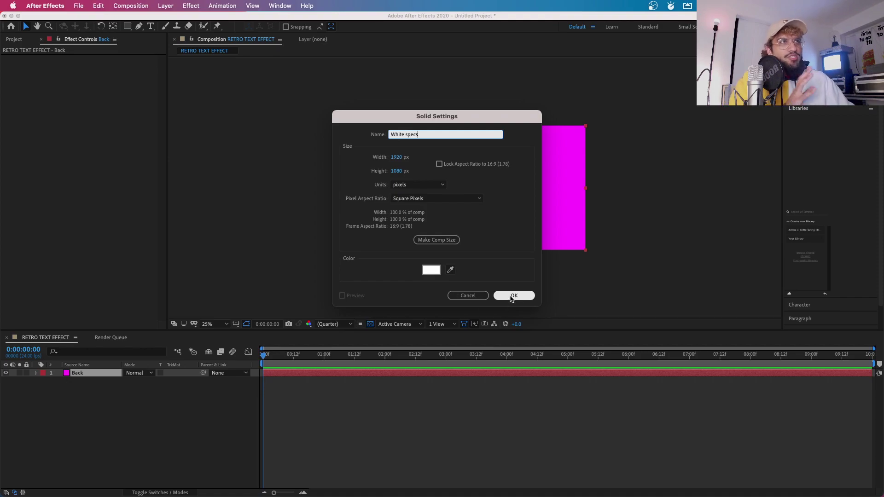
pyautogui.click(514, 295)
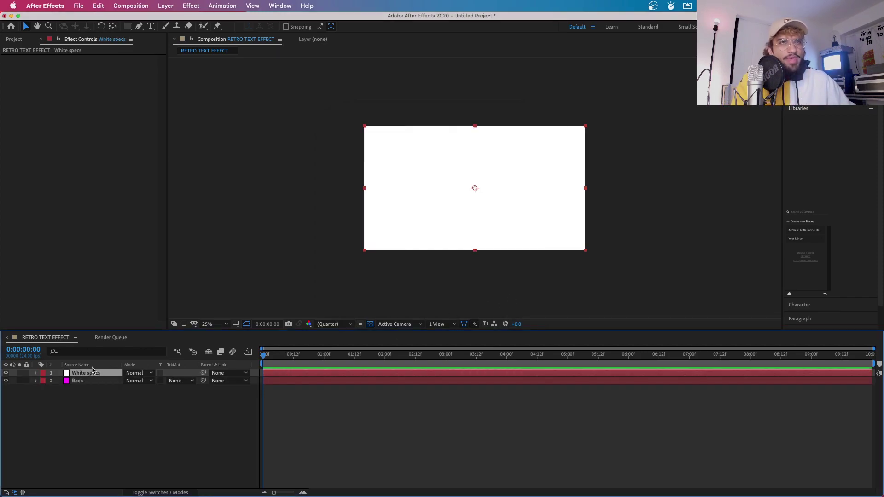
# Find Fractal Noise in Effects & Presets and apply it to White specs.
pyautogui.press('super+5')
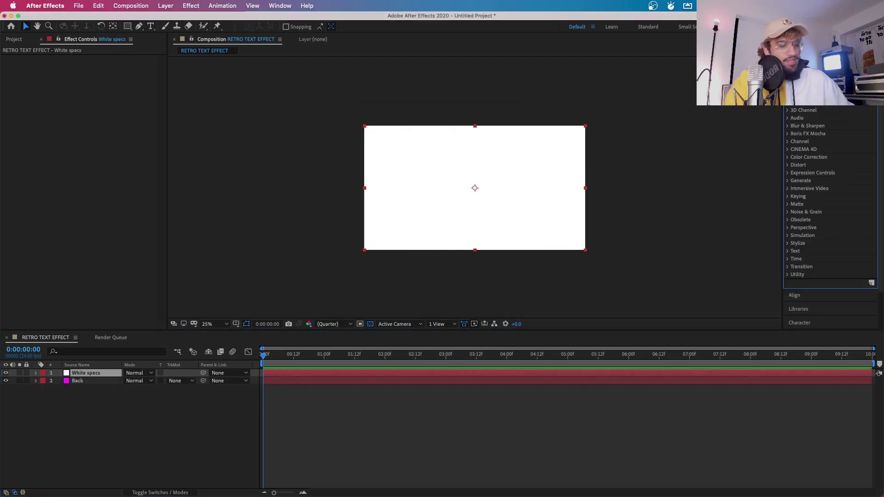
pyautogui.write('fractal')
pyautogui.click(835, 128)
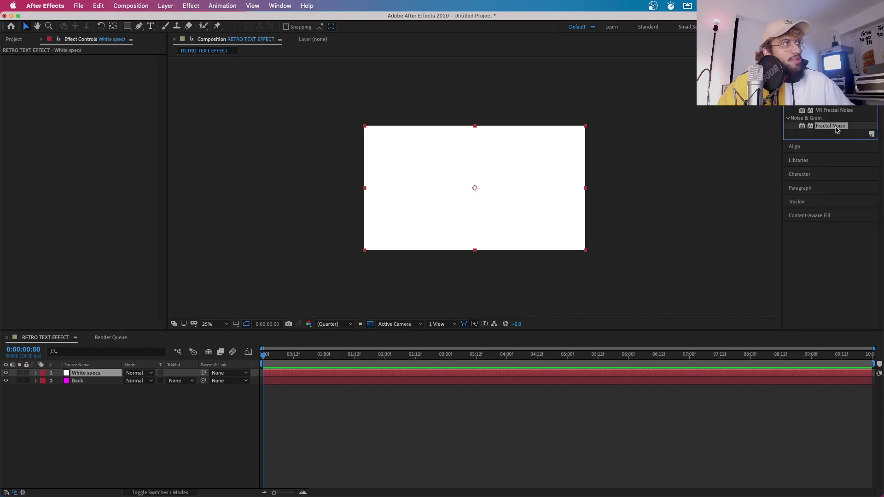
pyautogui.doubleClick(836, 128)
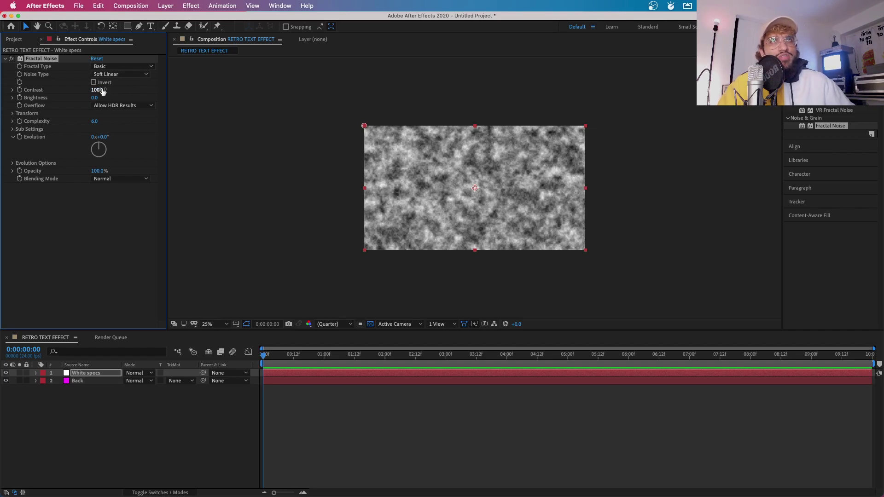
# Set the Fractal Noise Contrast to 501 and Brightness to -260.
pyautogui.moveTo(103, 91); pyautogui.dragTo(330, 135)
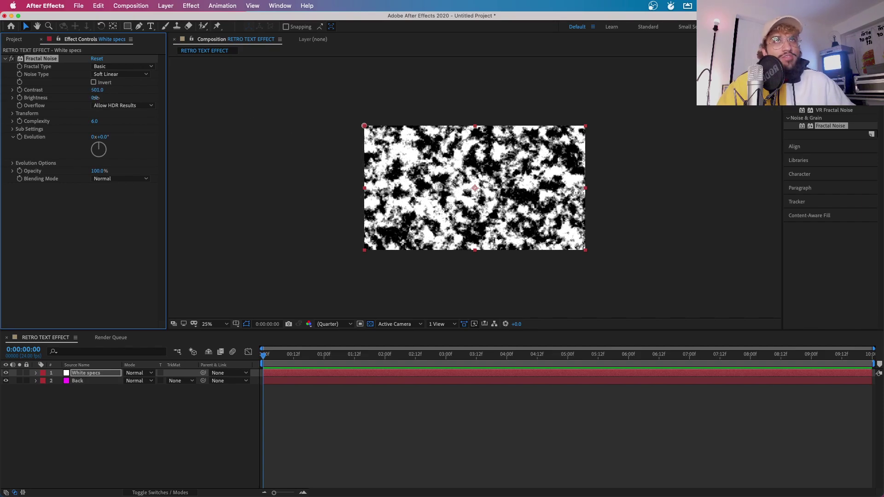
pyautogui.click(100, 98)
pyautogui.write('-260')
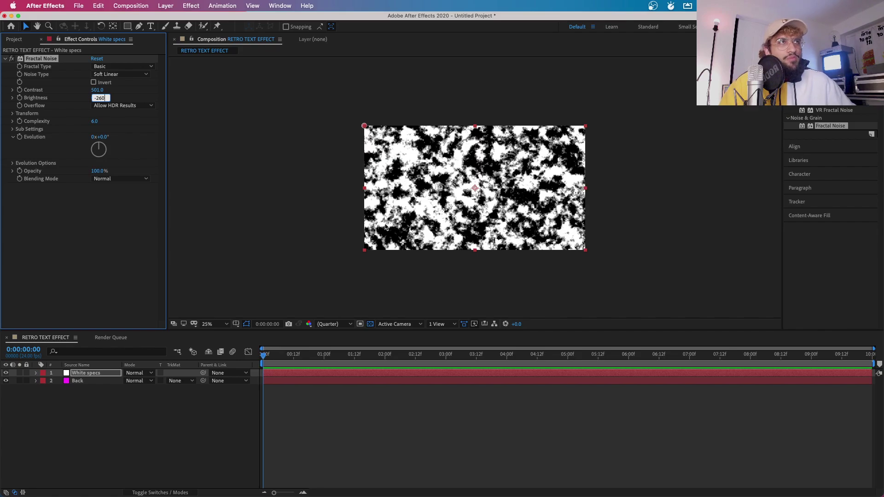
pyautogui.click(145, 117)
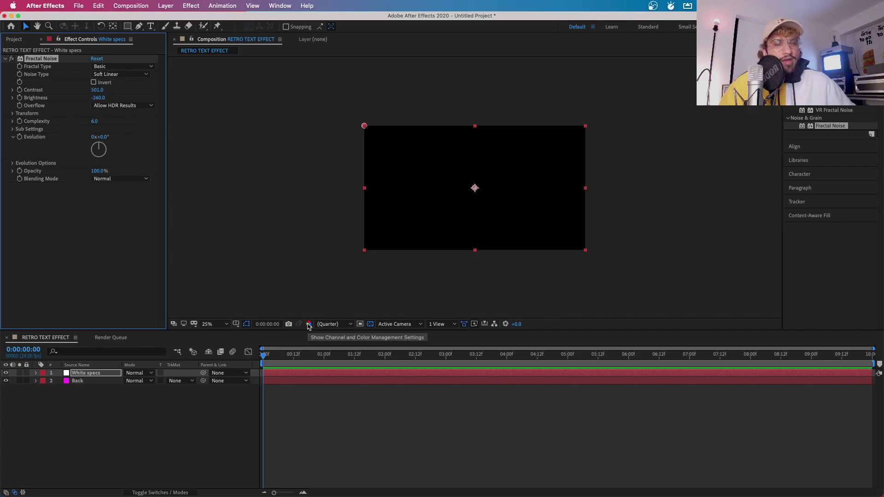
# Give the White specs Fractal Noise Evolution a wiggle(24,30000) expression.
pyautogui.click(93, 375)
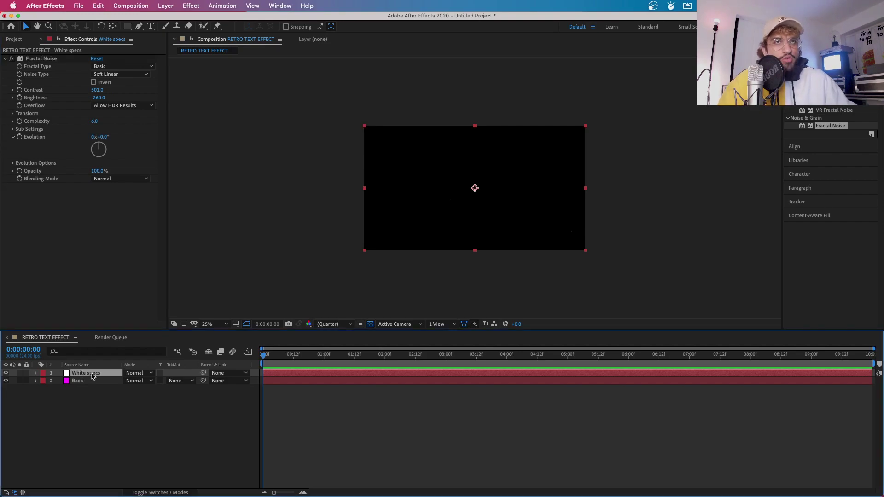
pyautogui.press('e')
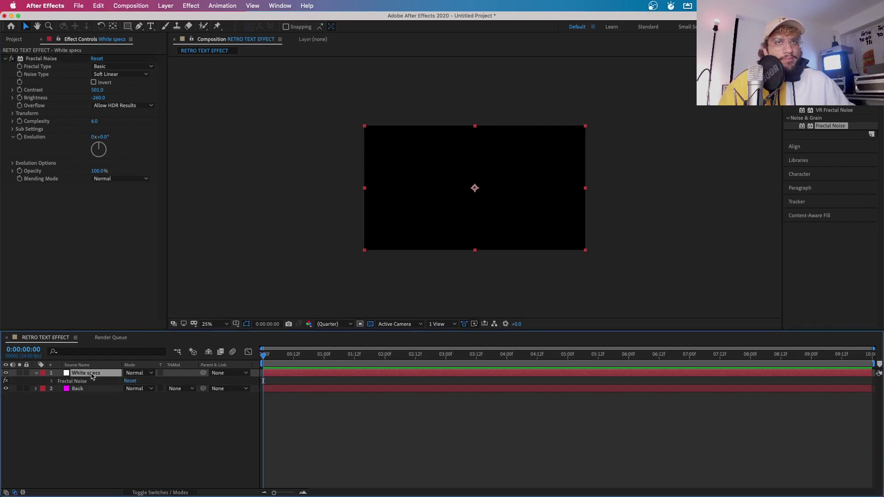
pyautogui.click(51, 381)
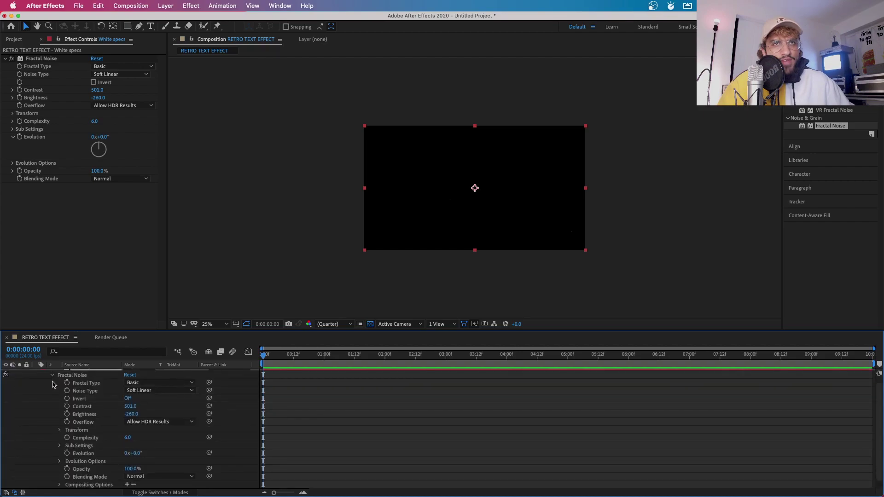
pyautogui.scroll(-1, 69, 445)
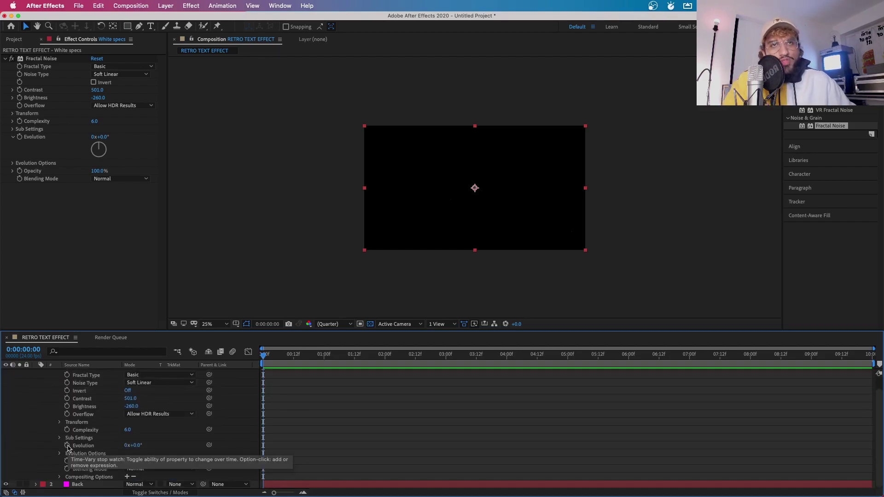
pyautogui.keyDown('alt'); pyautogui.click(67, 445); pyautogui.keyUp('alt')
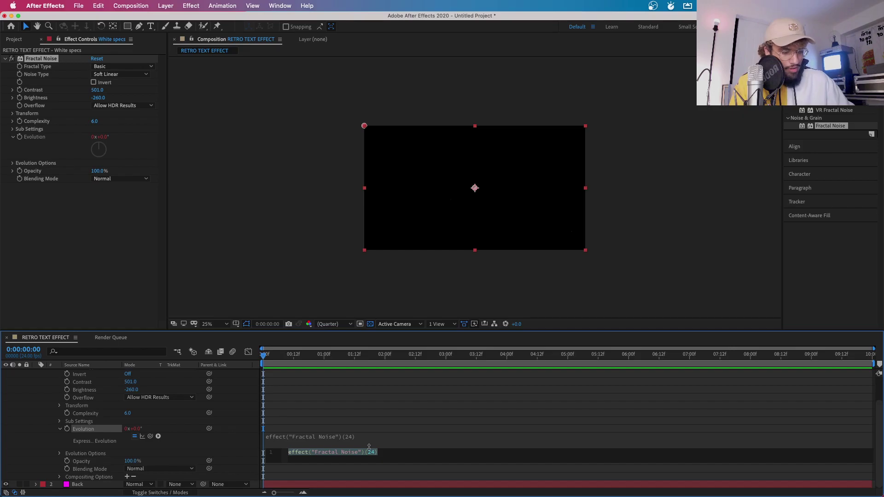
pyautogui.write('wiggle()')
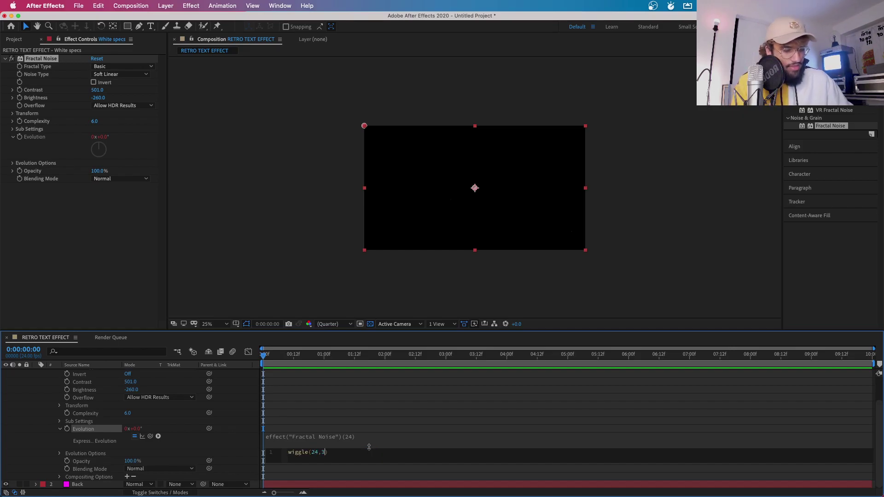
pyautogui.write('00')
pyautogui.press('KP_Enter')
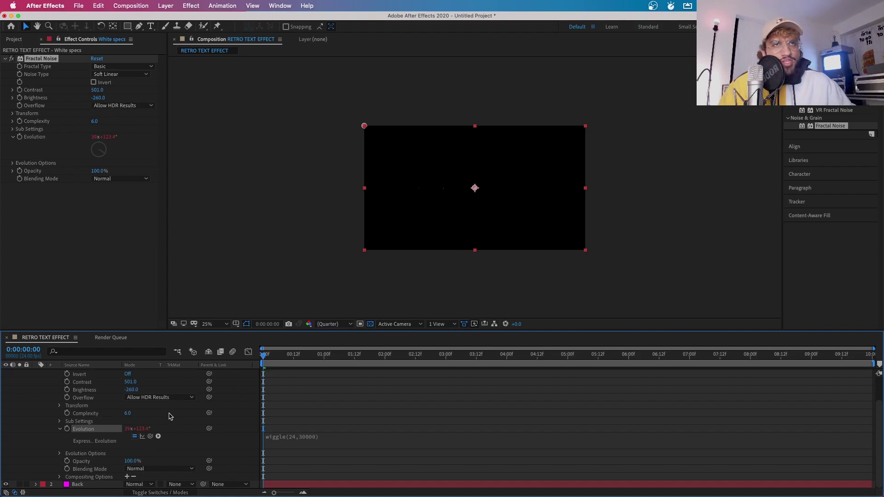
pyautogui.scroll(3, 171, 417)
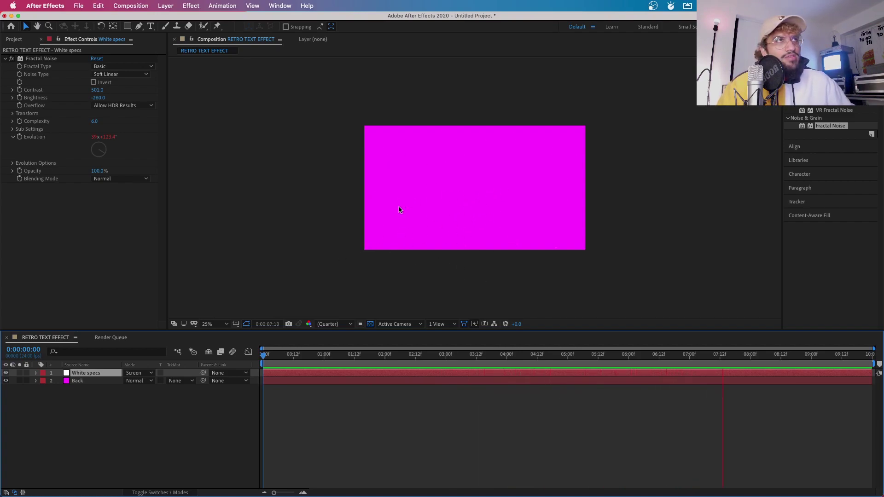
# Preview the noise and raise Brightness to -253 so white specks appear.
pyautogui.press('space')
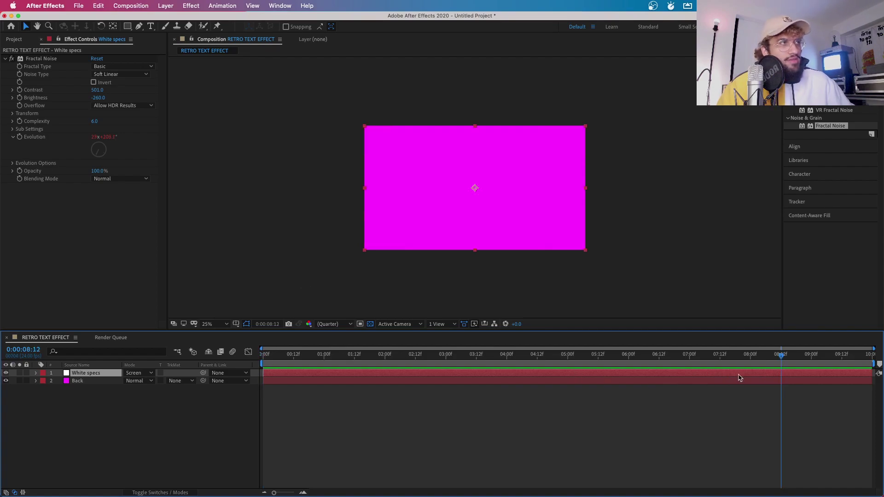
pyautogui.moveTo(782, 357); pyautogui.dragTo(303, 330)
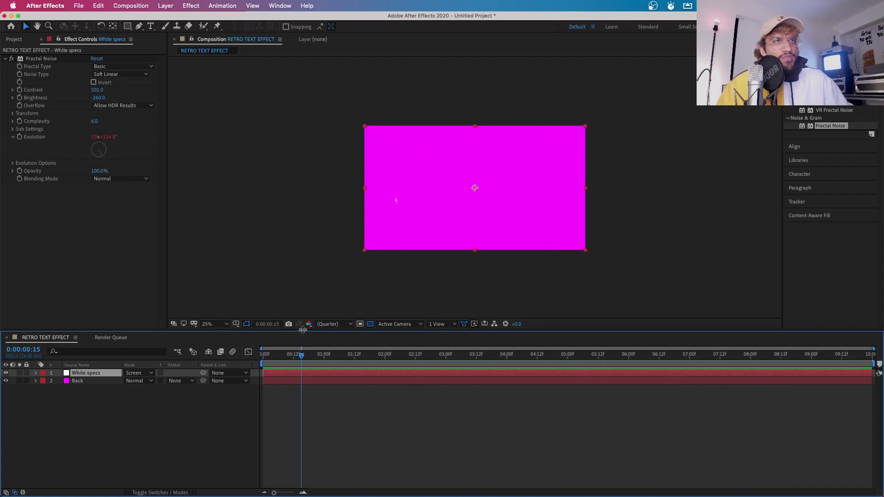
pyautogui.press('space')
pyautogui.moveTo(94, 98)
pyautogui.mouseDown()
pyautogui.moveTo(101, 101)
pyautogui.moveTo(80, 98)
pyautogui.moveTo(98, 102)
pyautogui.moveTo(91, 98)
pyautogui.mouseUp()
pyautogui.press('space')
pyautogui.press('space')
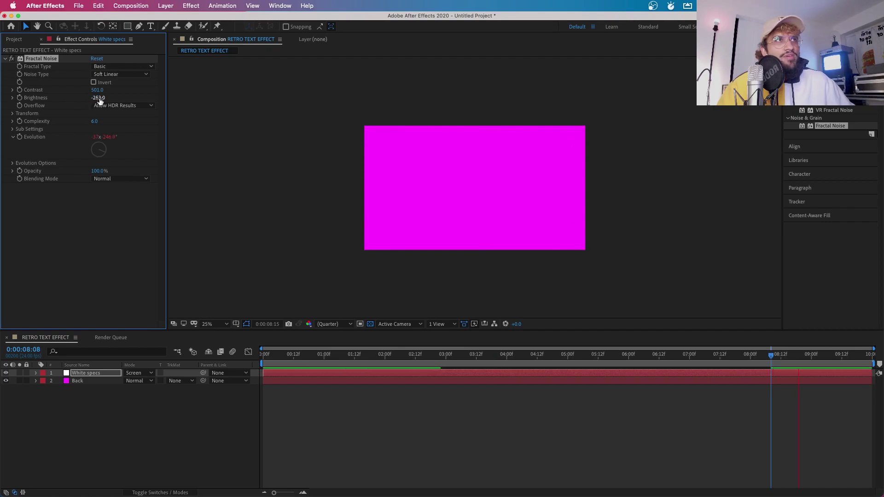
pyautogui.press('space')
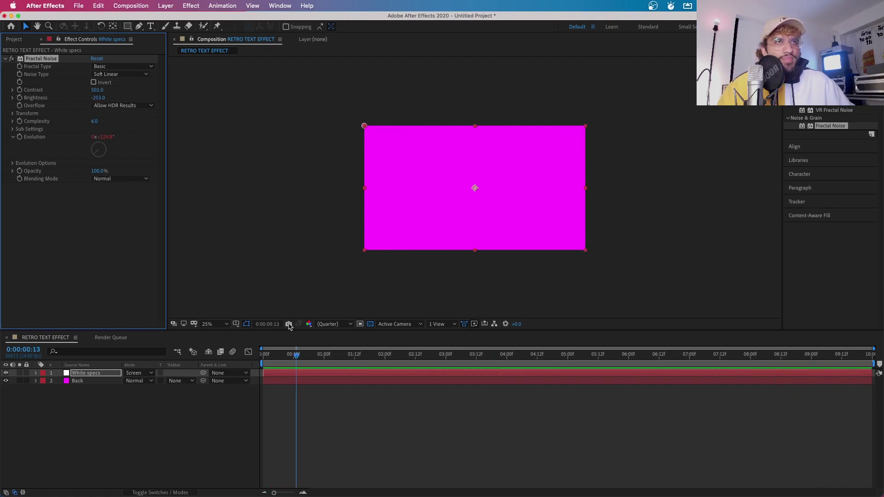
# Return to the first frame and duplicate the White specs layer.
pyautogui.moveTo(297, 357); pyautogui.dragTo(242, 357)
pyautogui.click(101, 374)
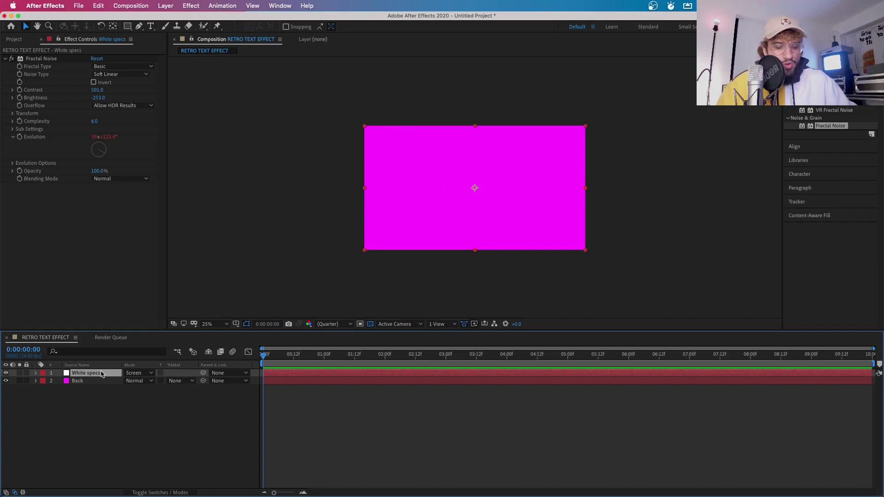
pyautogui.press('super+d')
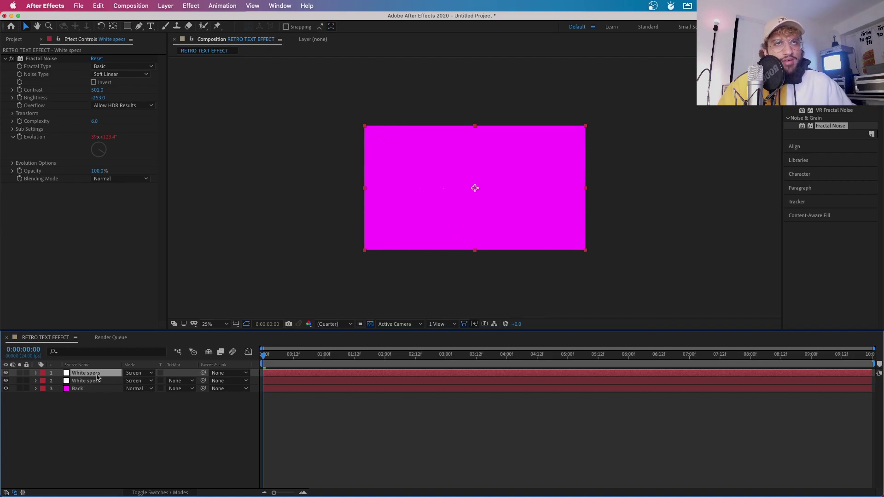
# Rename the top copy Black specs, set it to Multiply, and start editing its Brightness.
pyautogui.doubleClick(97, 377)
pyautogui.rightClick(98, 376)
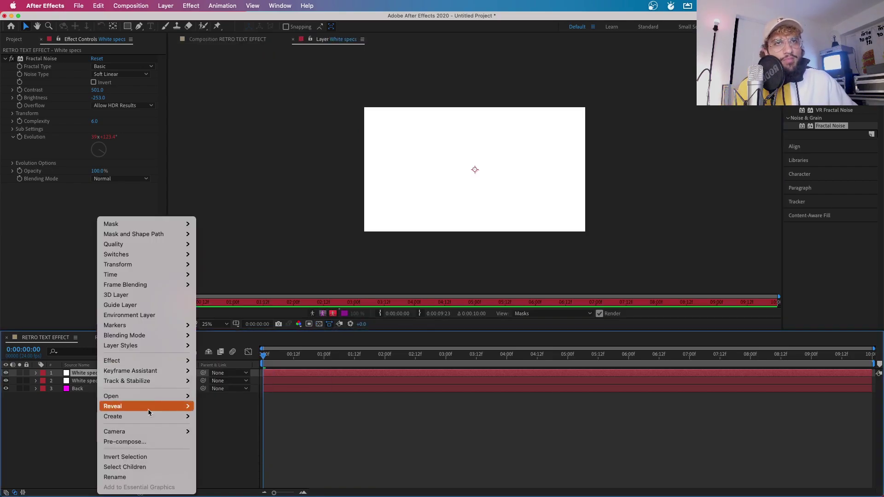
pyautogui.click(138, 477)
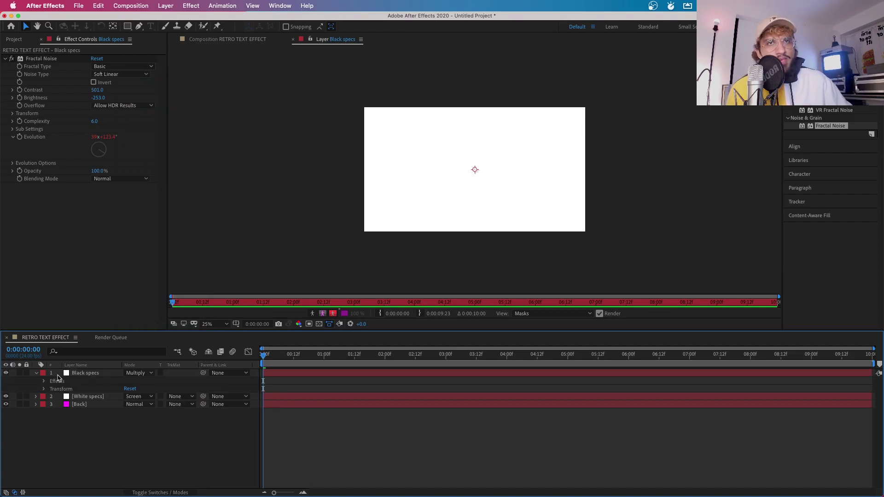
pyautogui.press('u')
pyautogui.press('u')
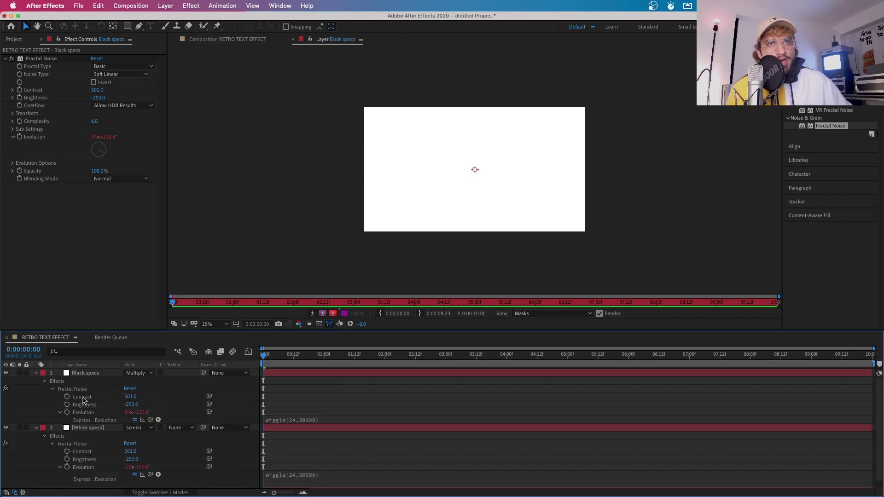
pyautogui.click(137, 405)
# Commit Black specs' new Brightness, delete the Back solid, and type RETRO TEXT EFFECT.
pyautogui.write('2')
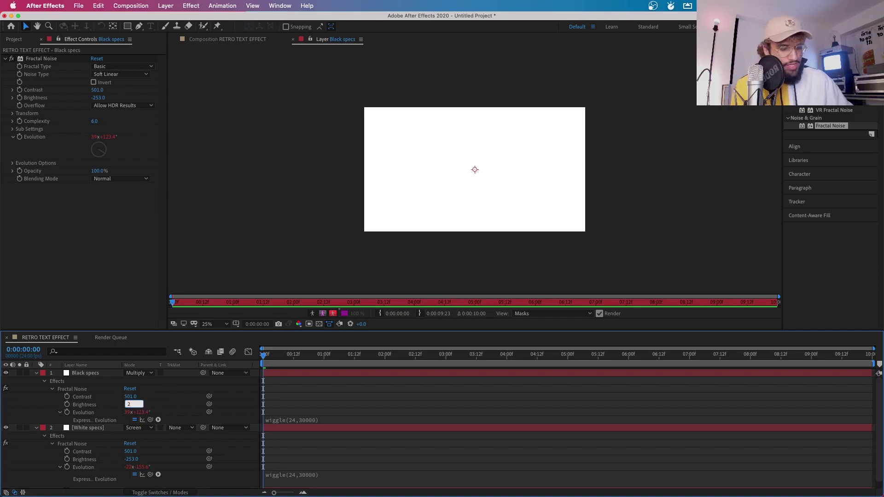
pyautogui.click(37, 372)
pyautogui.click(78, 445)
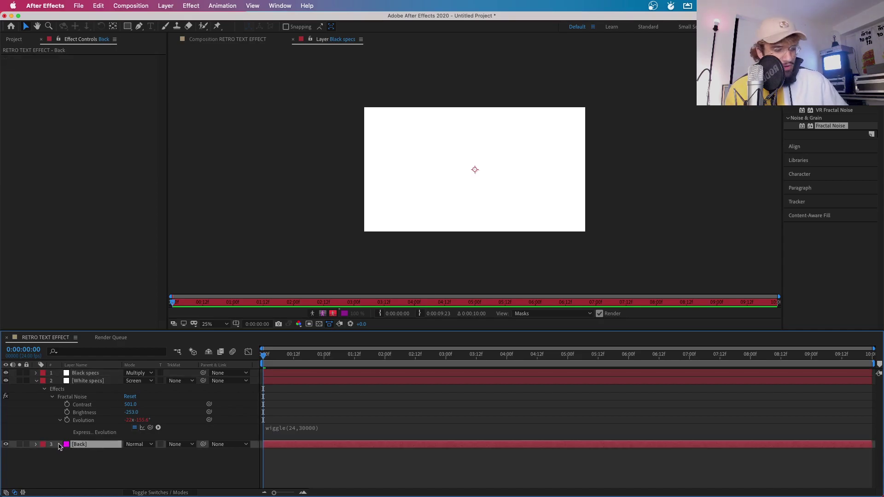
pyautogui.press('Delete')
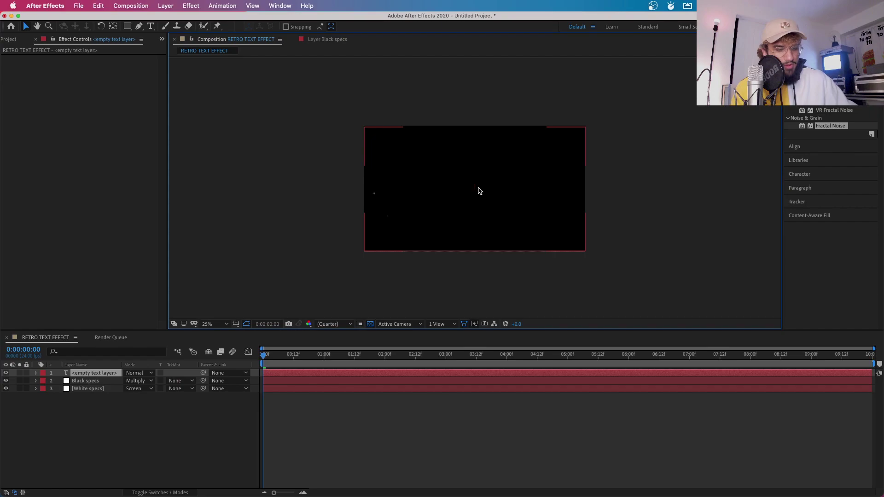
pyautogui.write('RE')
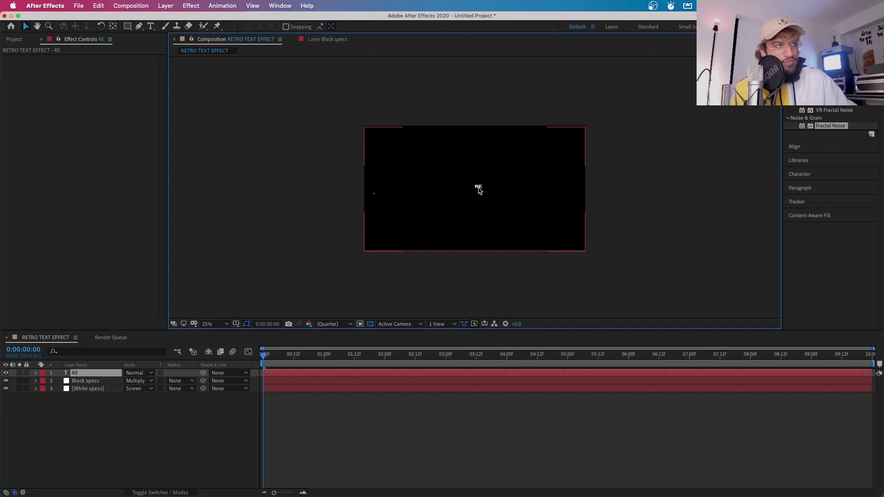
pyautogui.write('TRO')
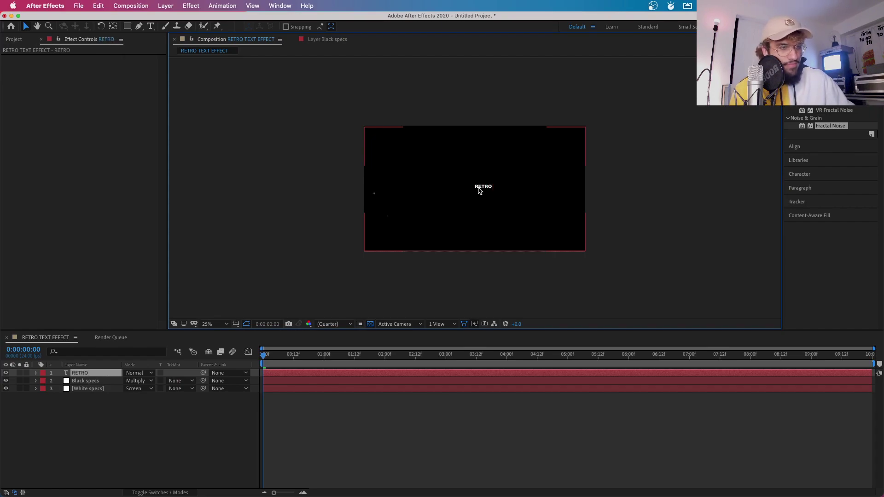
pyautogui.write(' TEXT EFFECT')
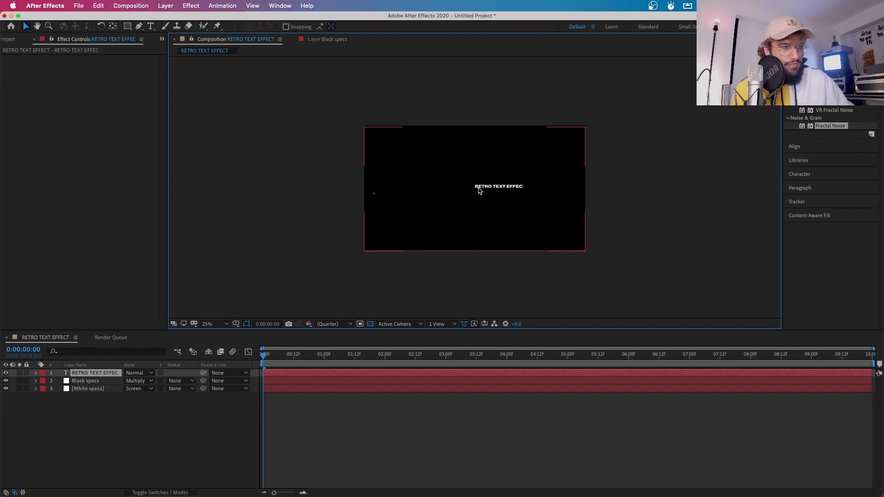
# Give the text a large bold font in the Character panel.
pyautogui.click(799, 173)
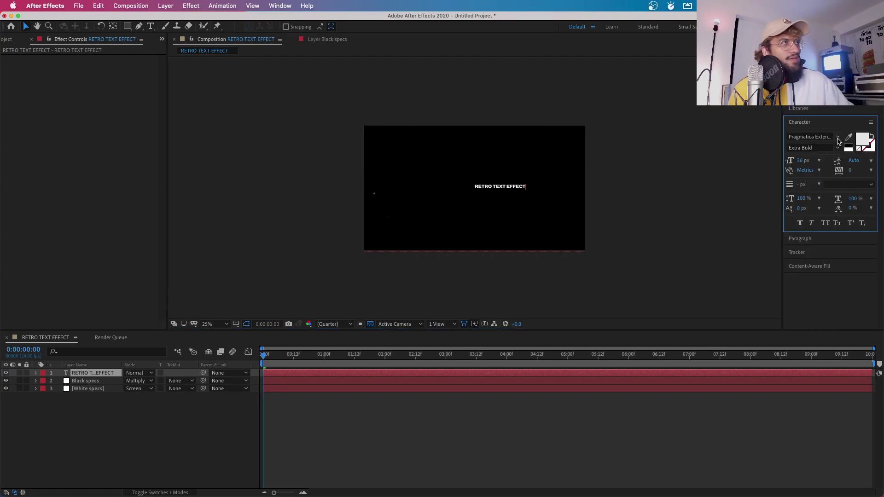
pyautogui.click(838, 139)
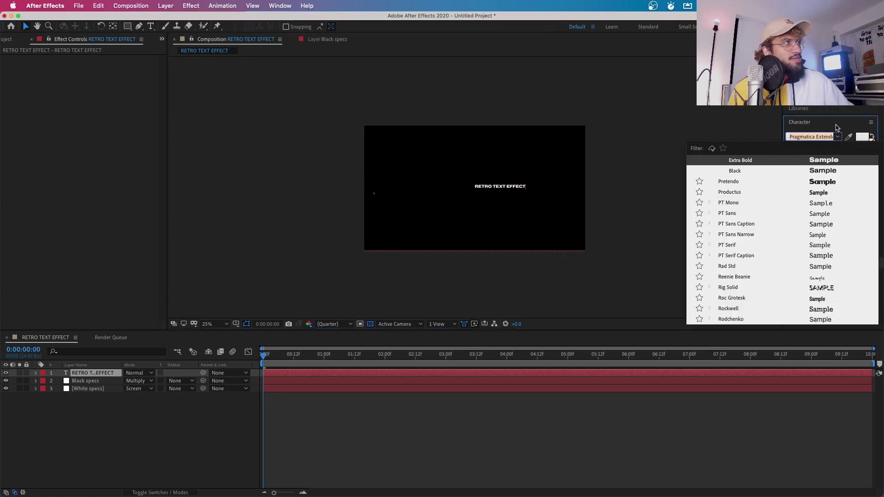
pyautogui.click(837, 128)
pyautogui.click(836, 128)
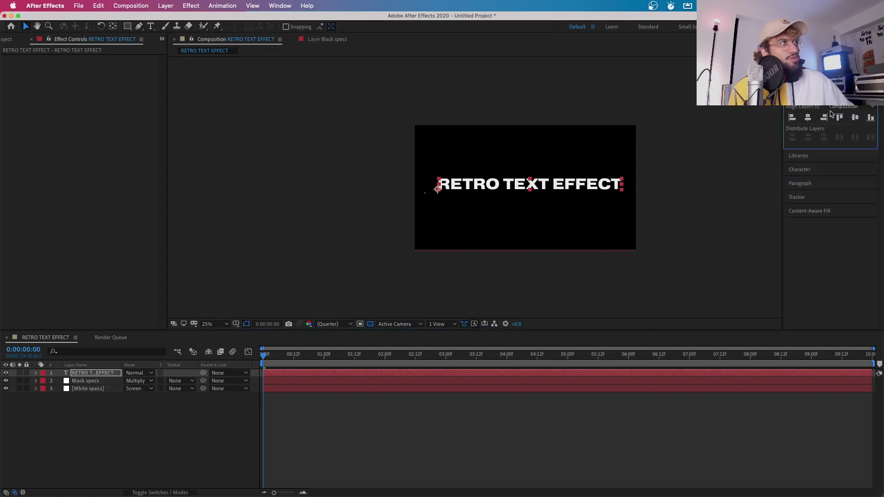
# Center the RETRO TEXT EFFECT text horizontally and vertically in the frame.
pyautogui.click(808, 118)
pyautogui.click(855, 118)
pyautogui.click(719, 191)
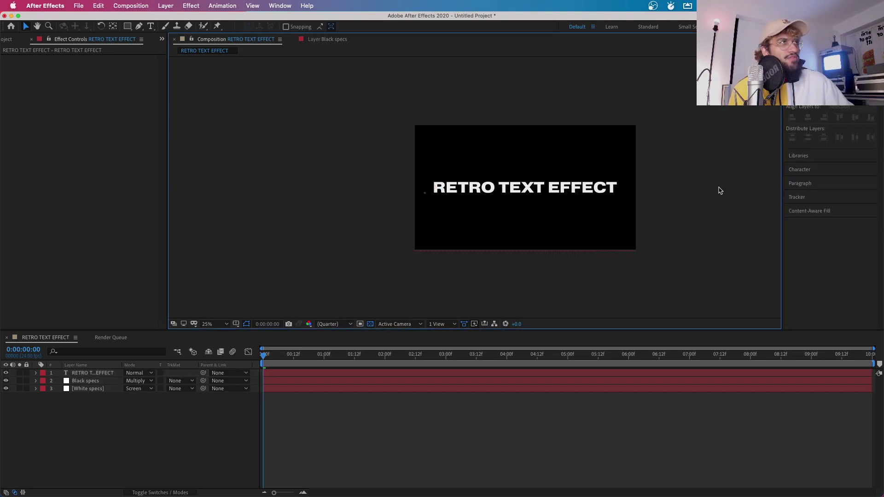
pyautogui.click(584, 191)
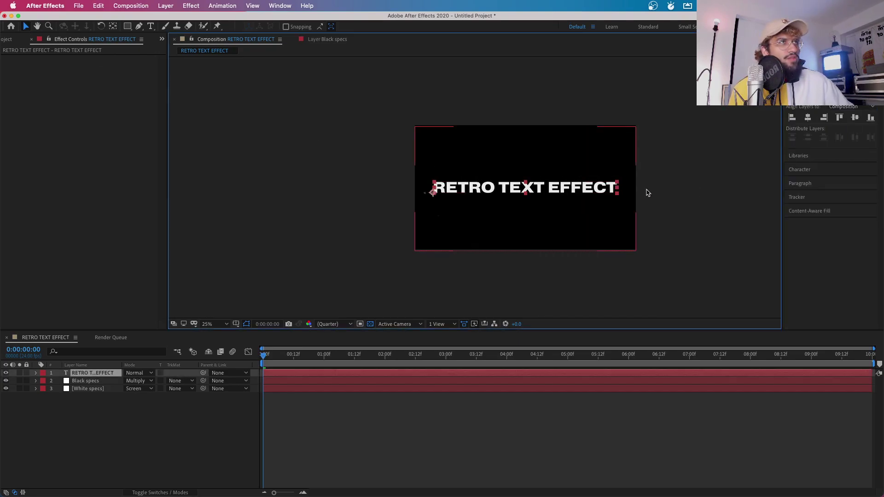
pyautogui.click(830, 171)
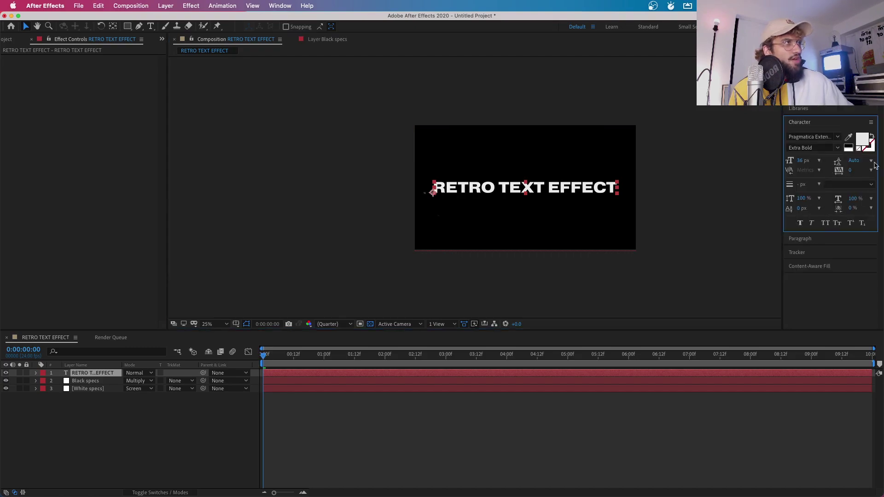
pyautogui.click(824, 108)
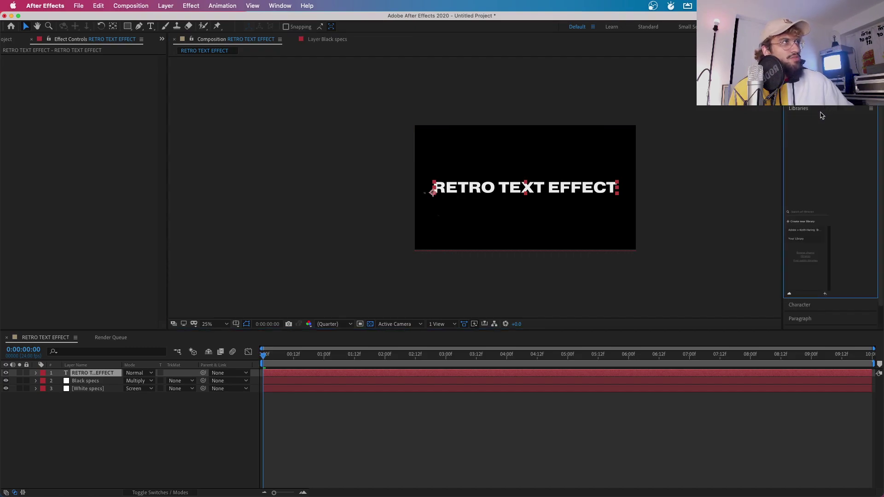
pyautogui.click(773, 115)
# Apply Gaussian Blur to the RETRO TEXT EFFECT layer with Blurriness 5.7.
pyautogui.click(801, 81)
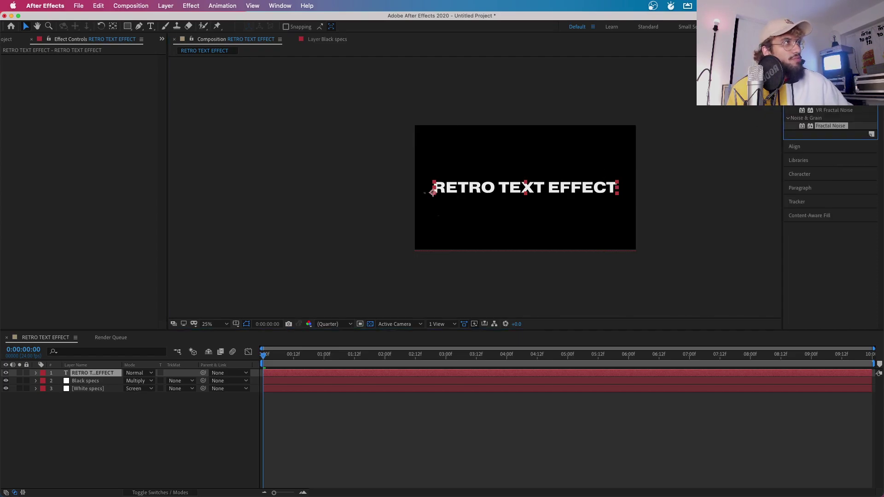
pyautogui.write('gaussian')
pyautogui.moveTo(831, 110); pyautogui.dragTo(117, 66)
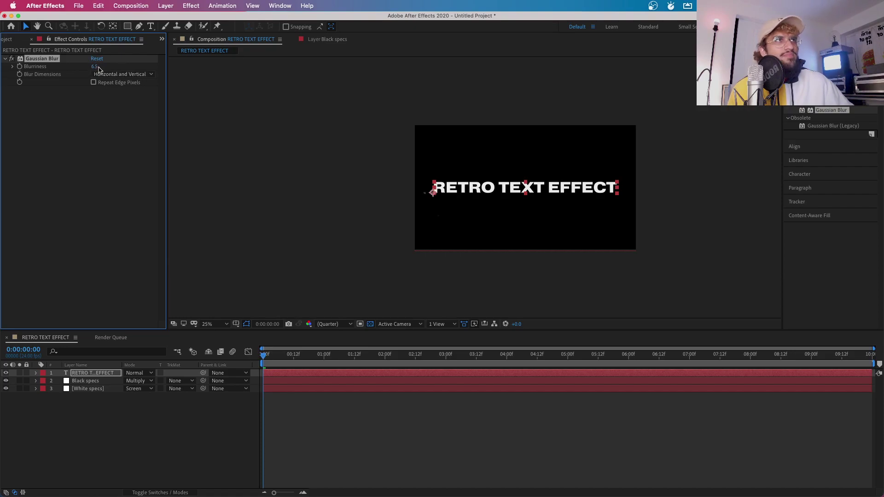
pyautogui.scroll(6, 458, 175)
pyautogui.scroll(-2, 458, 175)
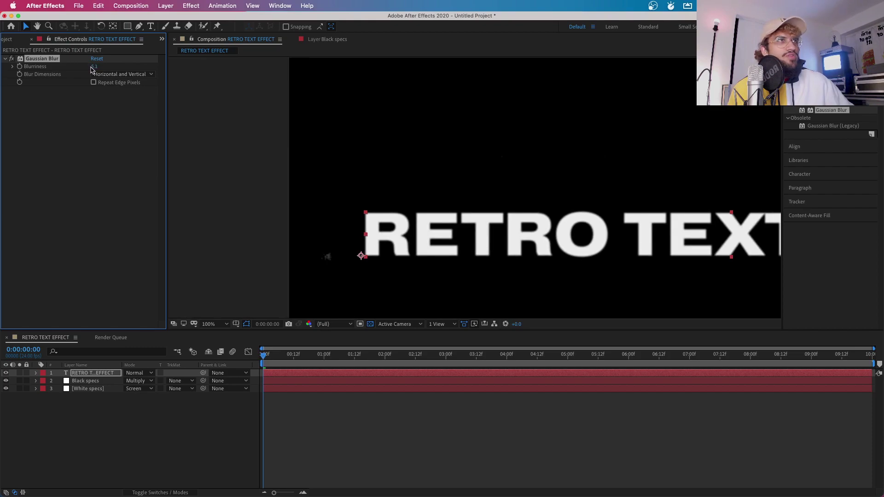
pyautogui.moveTo(91, 69); pyautogui.dragTo(95, 69)
pyautogui.scroll(-4, 270, 162)
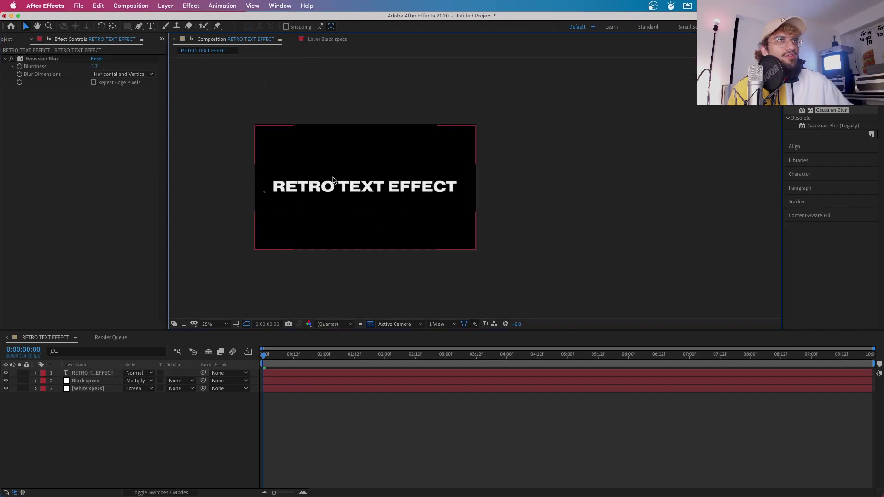
pyautogui.scroll(2, 334, 180)
pyautogui.click(833, 134)
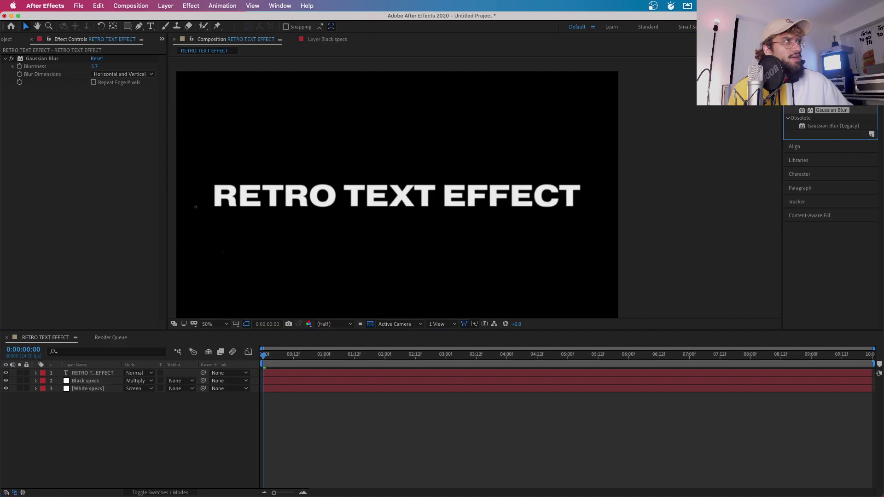
# Apply the Glow effect to the RETRO TEXT EFFECT layer.
pyautogui.press('BackSpace')
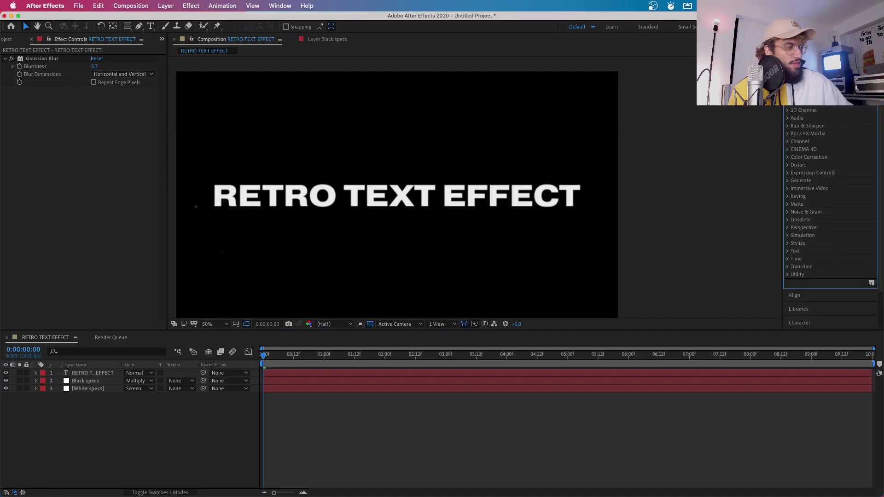
pyautogui.write('glow')
pyautogui.click(822, 149)
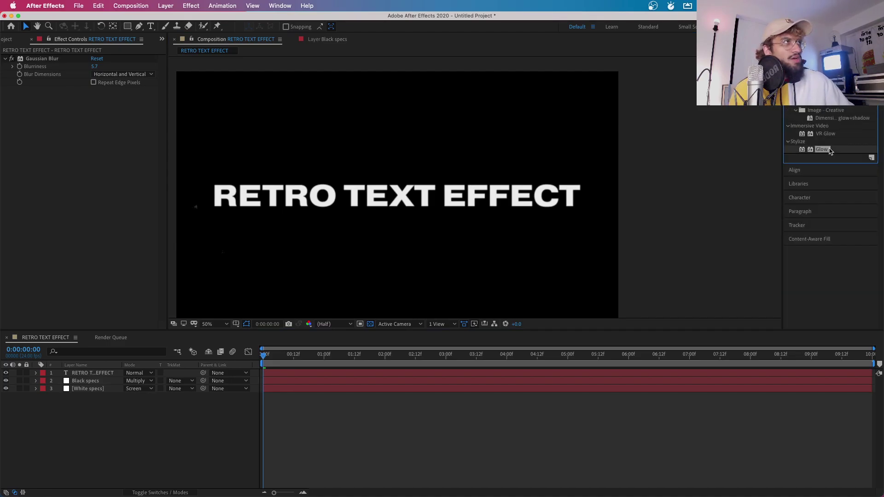
pyautogui.moveTo(832, 152); pyautogui.dragTo(107, 123)
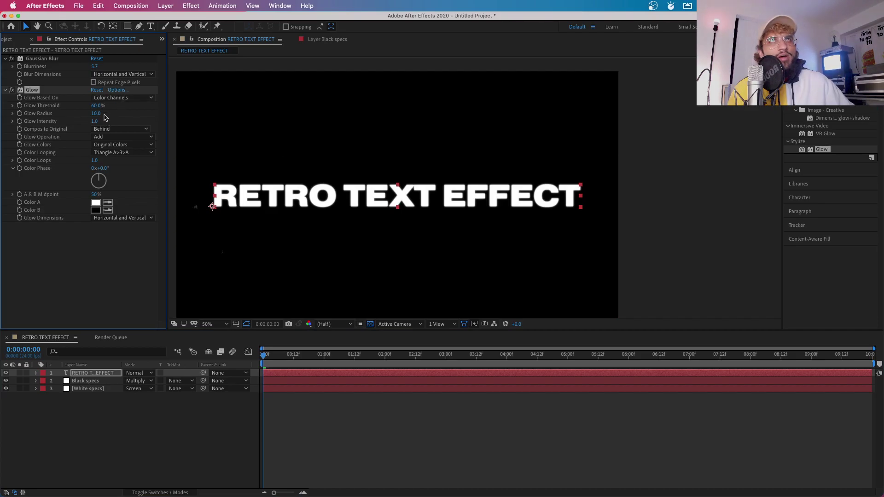
# Set Glow Radius to about 236 and Glow Intensity to 0.6.
pyautogui.moveTo(96, 113); pyautogui.dragTo(241, 117)
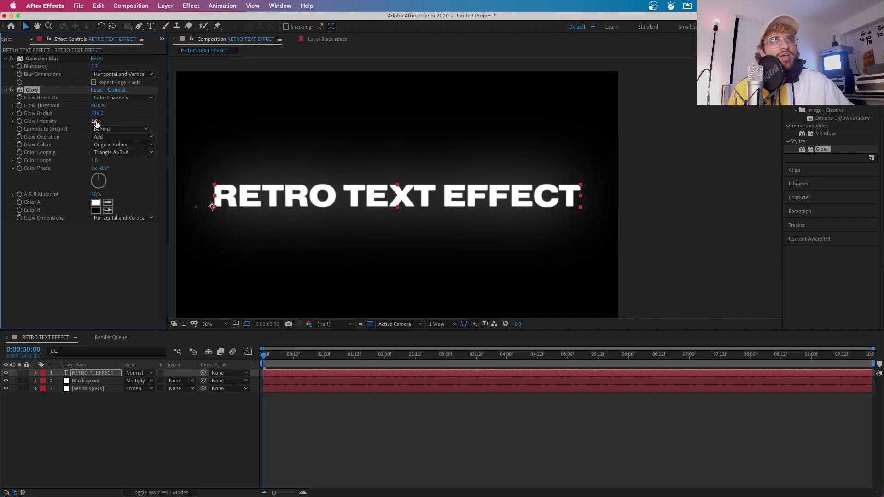
pyautogui.moveTo(96, 123)
pyautogui.mouseDown()
pyautogui.moveTo(128, 123)
pyautogui.moveTo(84, 134)
pyautogui.mouseUp()
pyautogui.scroll(4, 249, 191)
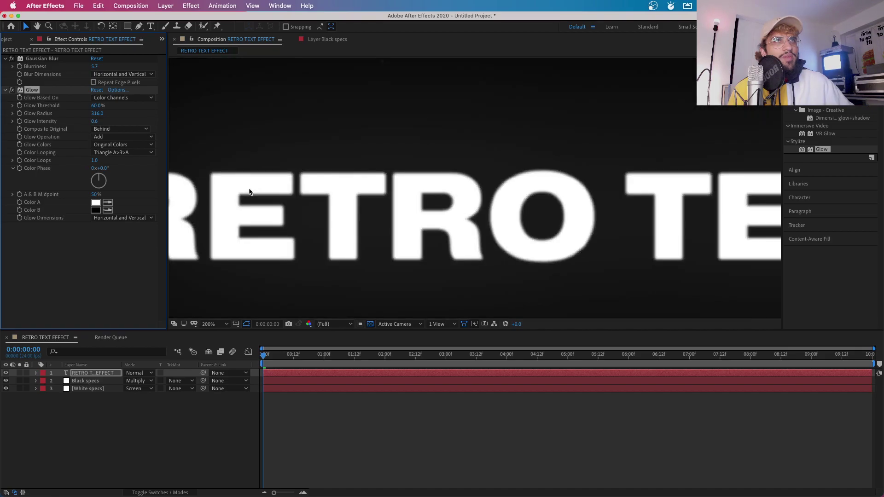
pyautogui.scroll(-2, 260, 175)
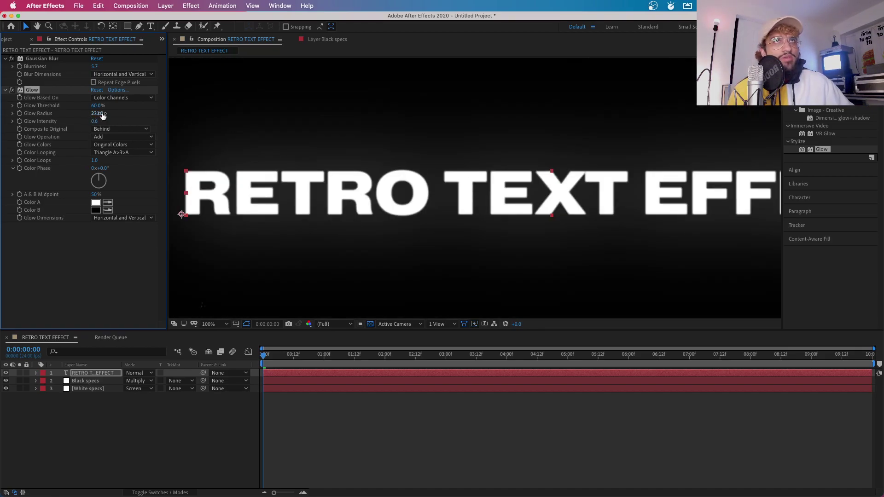
pyautogui.moveTo(92, 113); pyautogui.dragTo(94, 113)
pyautogui.scroll(-4, 408, 203)
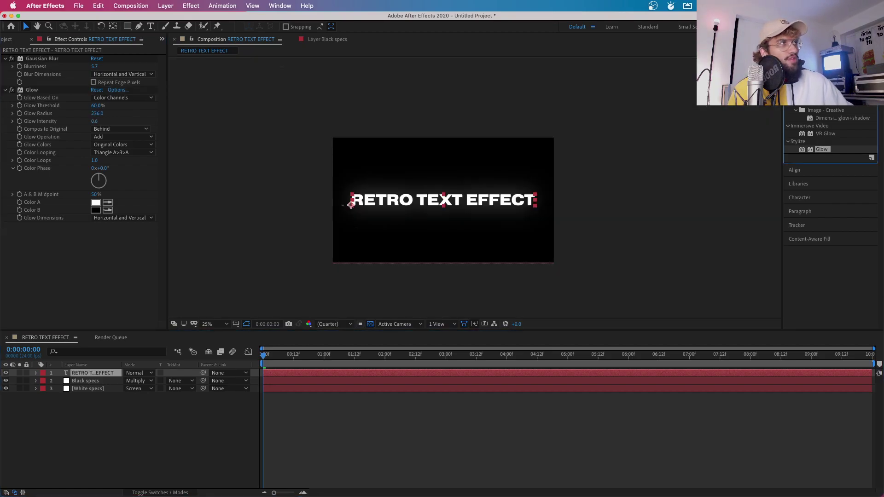
# Apply a Fill effect to the RETRO TEXT EFFECT layer and set its colour to deep red A40505.
pyautogui.write('fill')
pyautogui.moveTo(819, 150); pyautogui.dragTo(103, 239)
pyautogui.click(96, 249)
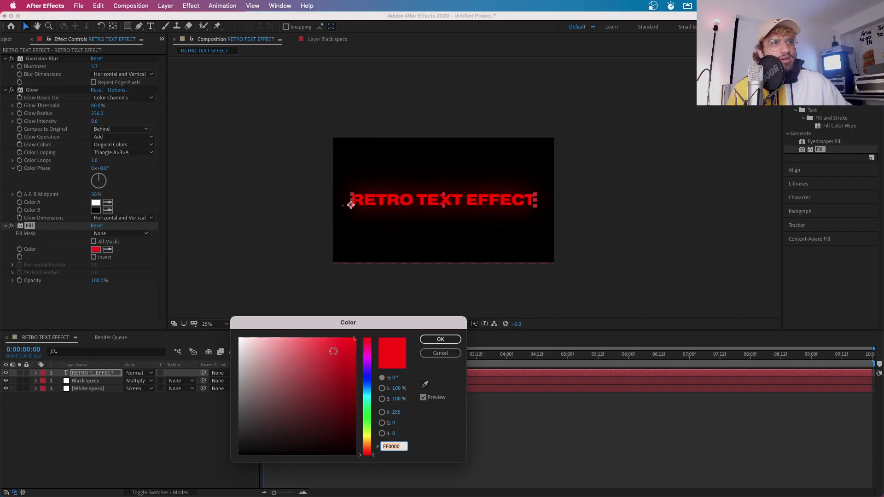
pyautogui.click(357, 394)
pyautogui.moveTo(362, 394)
pyautogui.mouseDown()
pyautogui.moveTo(347, 375)
pyautogui.moveTo(352, 380)
pyautogui.mouseUp()
pyautogui.click(441, 339)
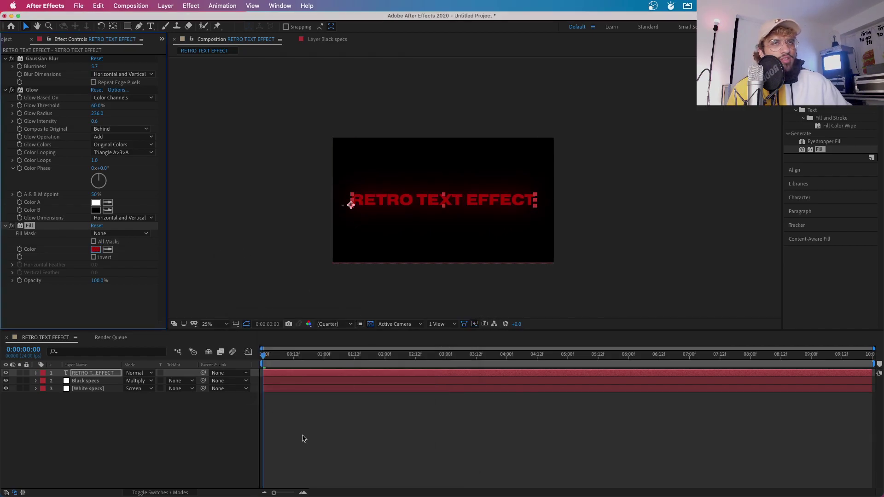
pyautogui.click(118, 374)
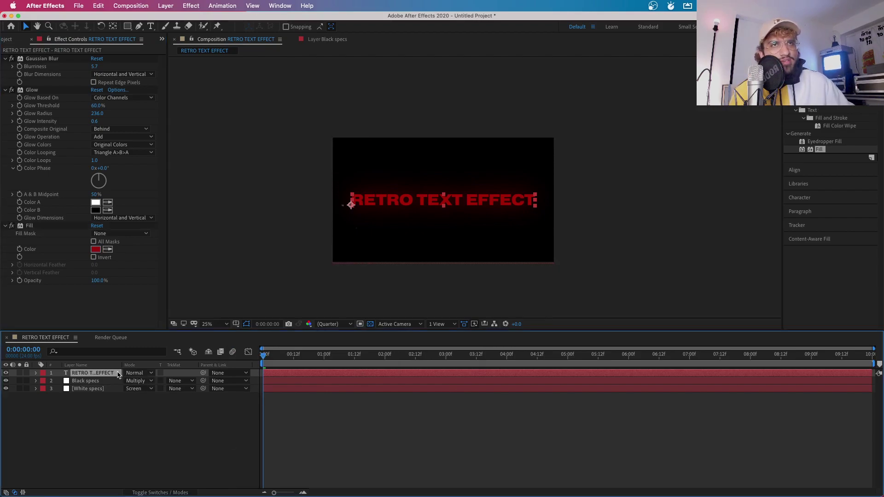
# Expand the Fill effect and add a red Color keyframe at 0:00.
pyautogui.press('e')
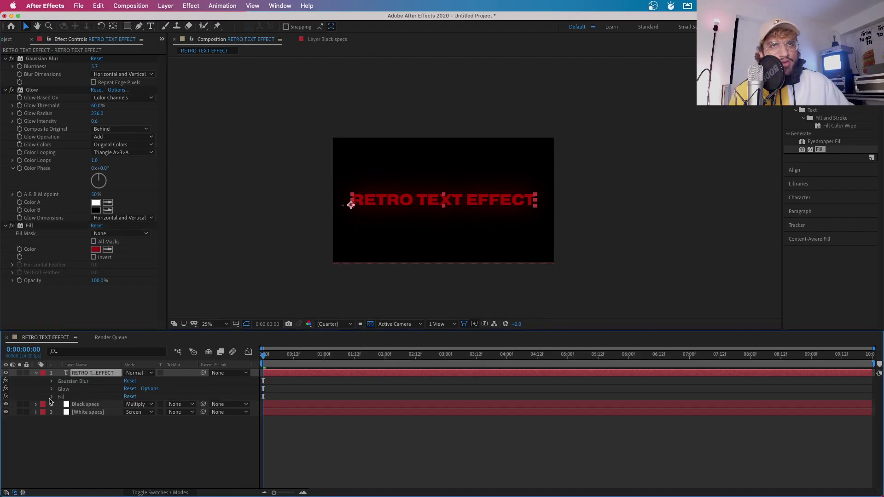
pyautogui.click(52, 396)
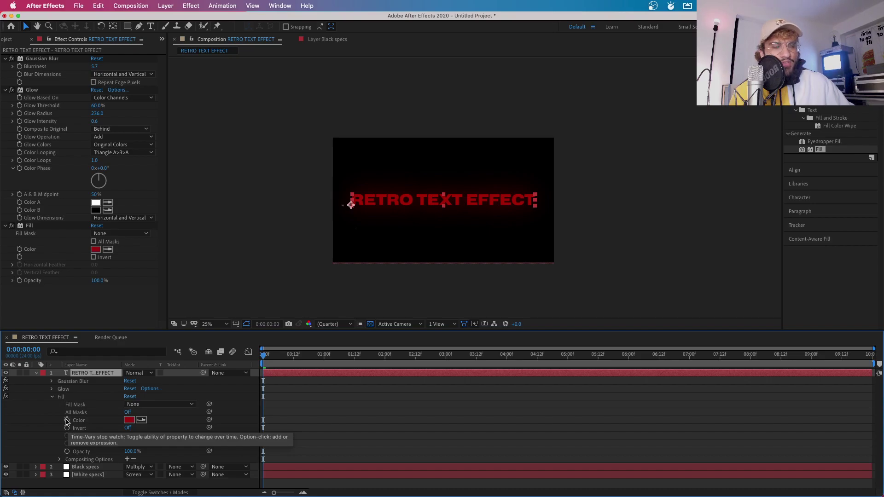
pyautogui.click(68, 421)
pyautogui.moveTo(263, 359); pyautogui.dragTo(413, 380)
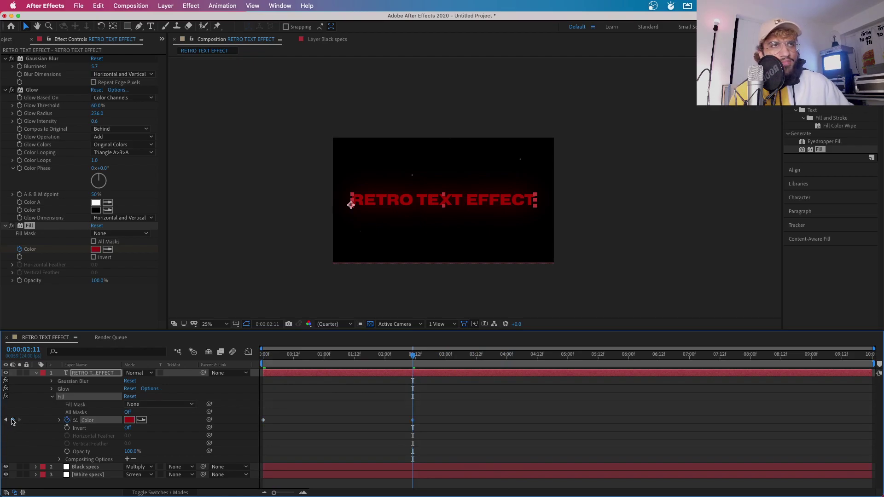
# At 0:00:02:11 change the fill colour to cream F0F1C2, then preview from the start.
pyautogui.click(129, 420)
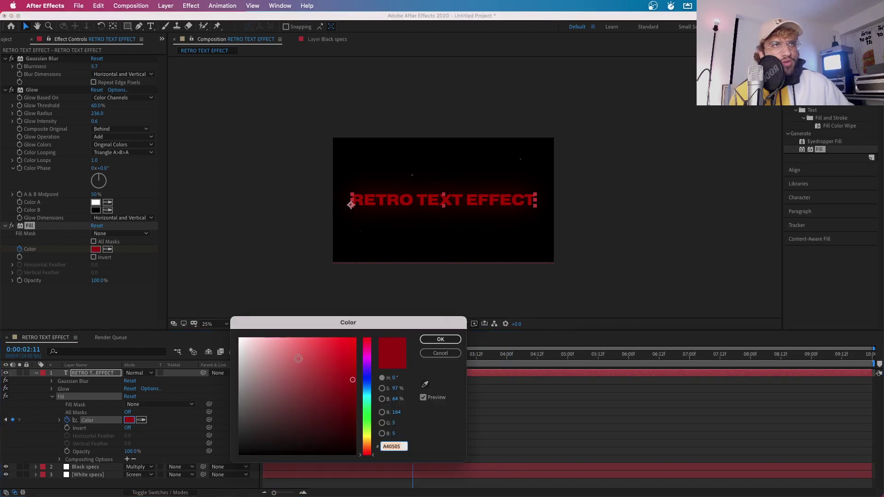
pyautogui.click(261, 343)
pyautogui.moveTo(261, 343)
pyautogui.mouseDown()
pyautogui.moveTo(247, 339)
pyautogui.moveTo(261, 344)
pyautogui.mouseUp()
pyautogui.click(370, 436)
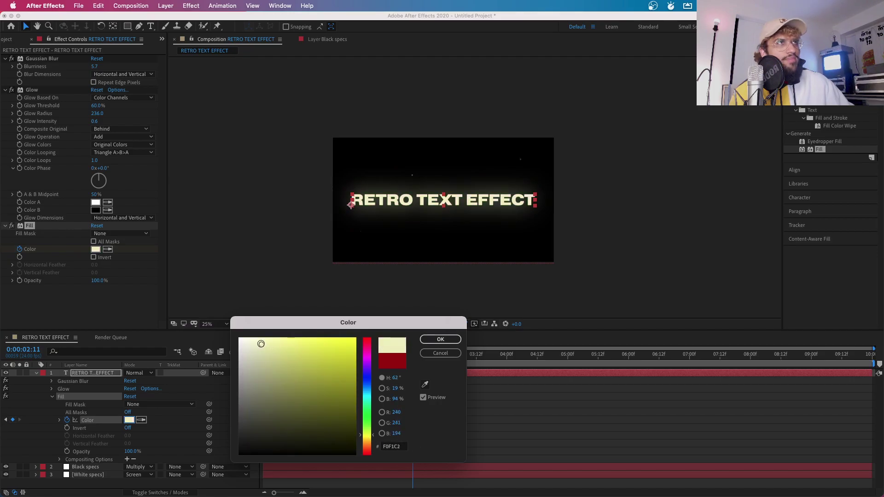
pyautogui.click(441, 339)
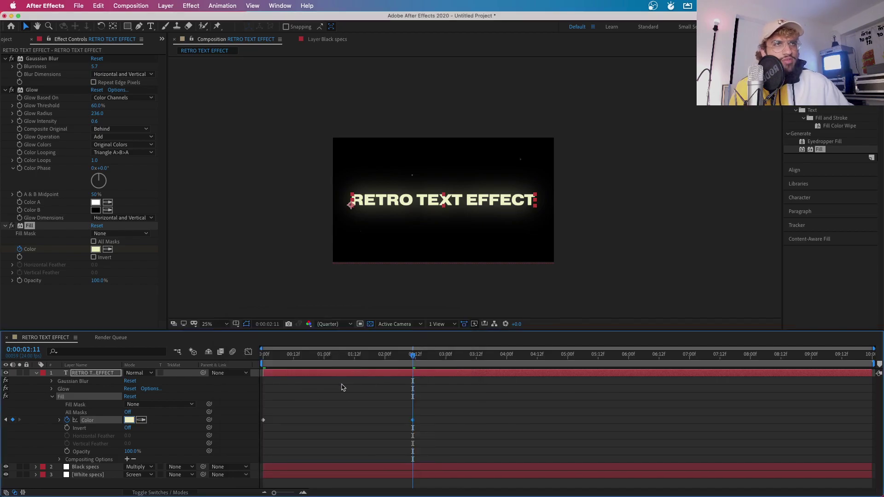
pyautogui.moveTo(271, 357); pyautogui.dragTo(263, 356)
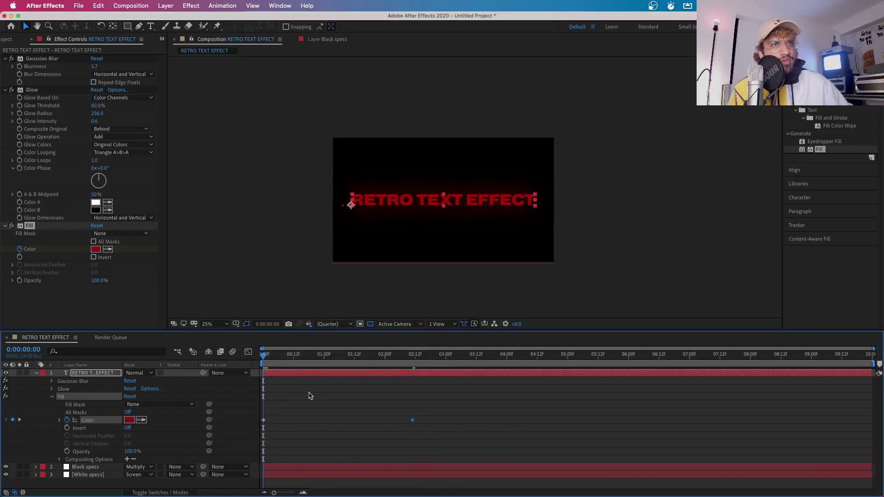
pyautogui.press('space')
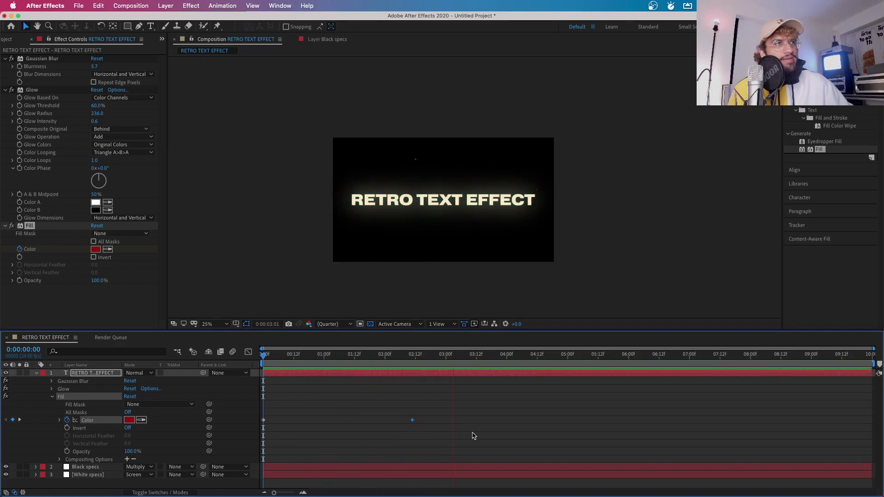
# Paste the Color keyframes at 3:10, time-reverse them, and preview the red–cream–red cycle.
pyautogui.press('space')
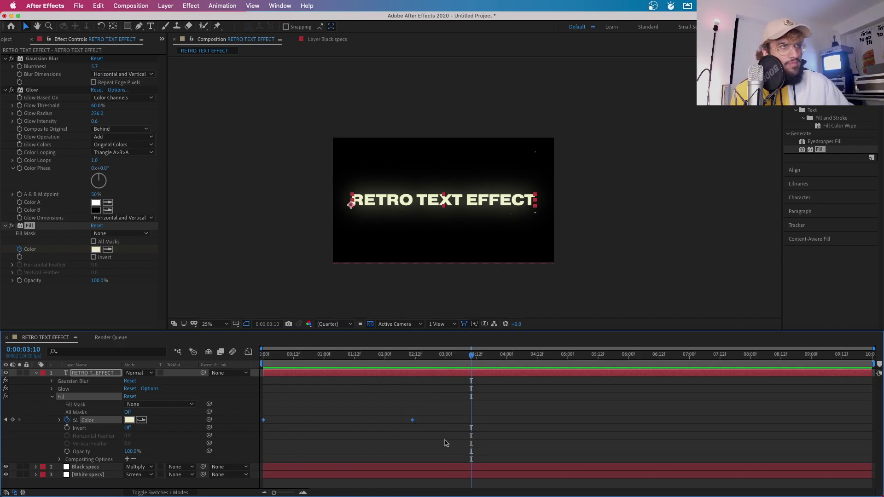
pyautogui.press('super+v')
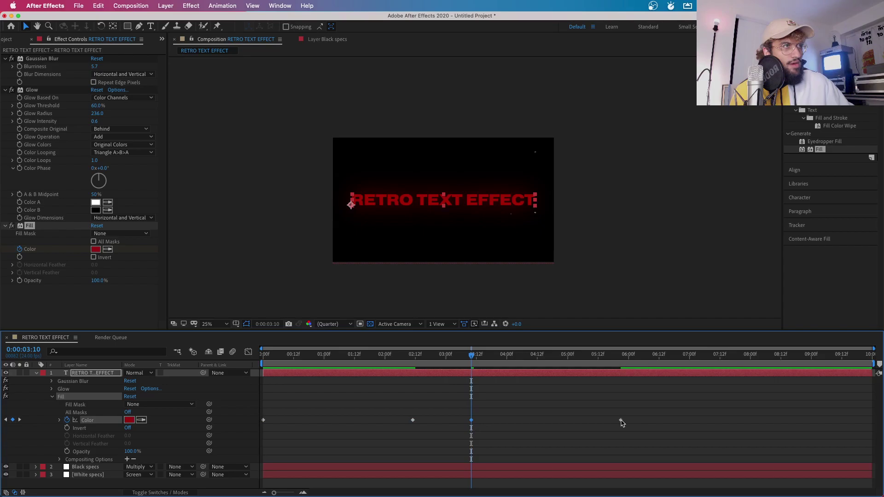
pyautogui.rightClick(621, 422)
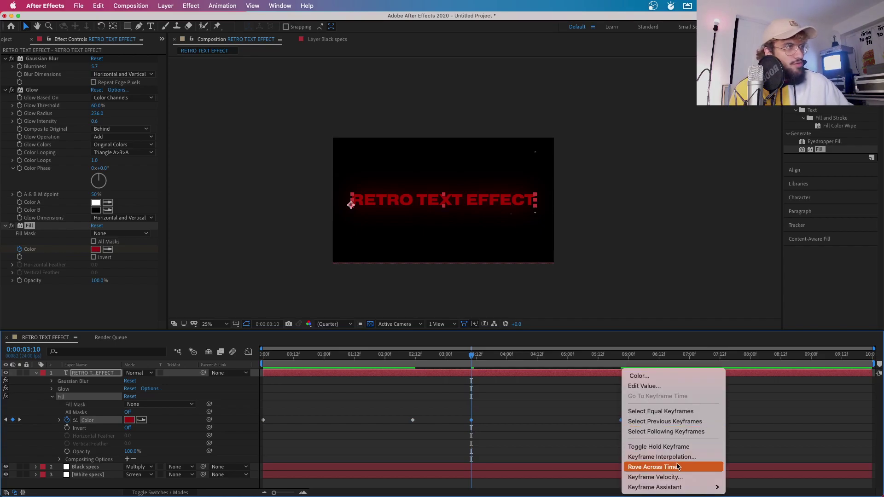
pyautogui.moveTo(695, 487)
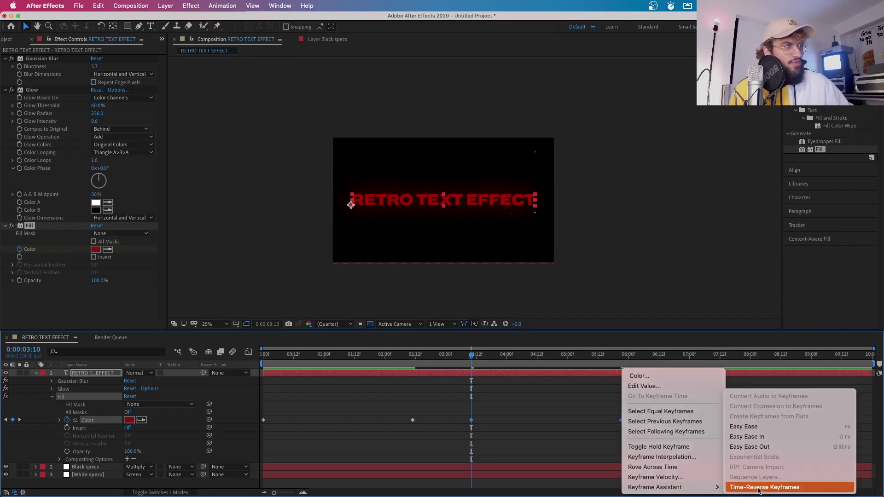
pyautogui.click(758, 491)
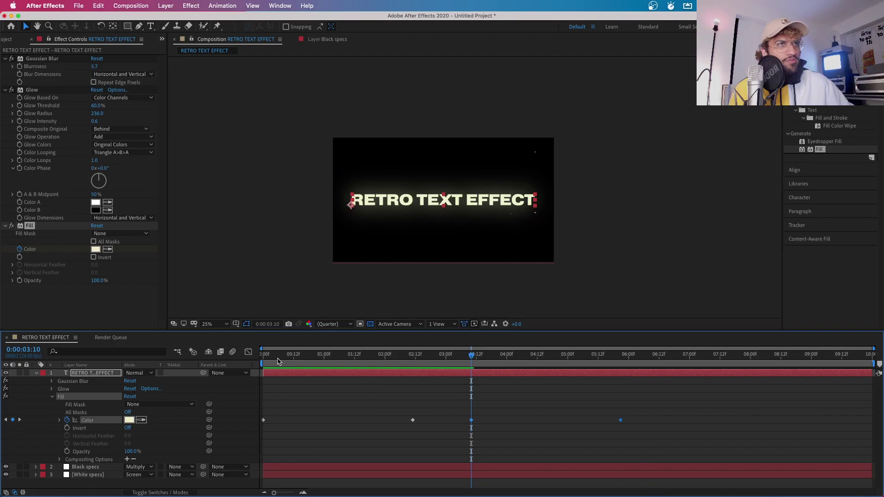
pyautogui.click(271, 364)
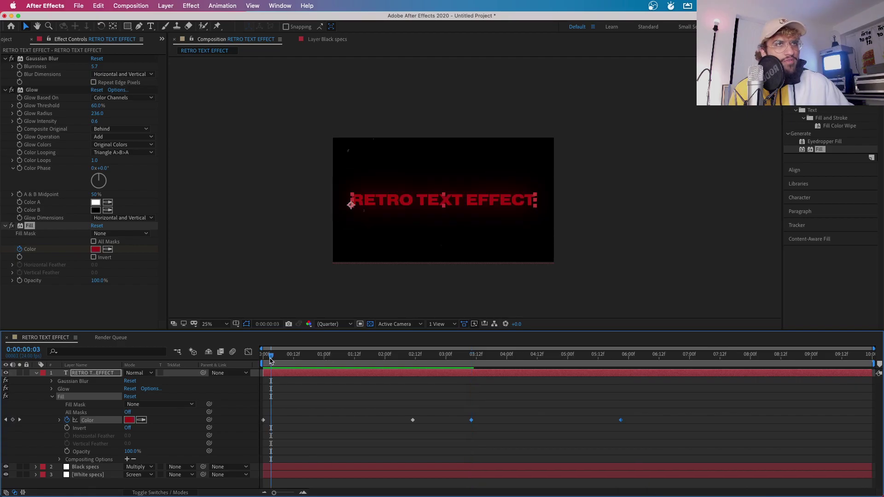
pyautogui.press('space')
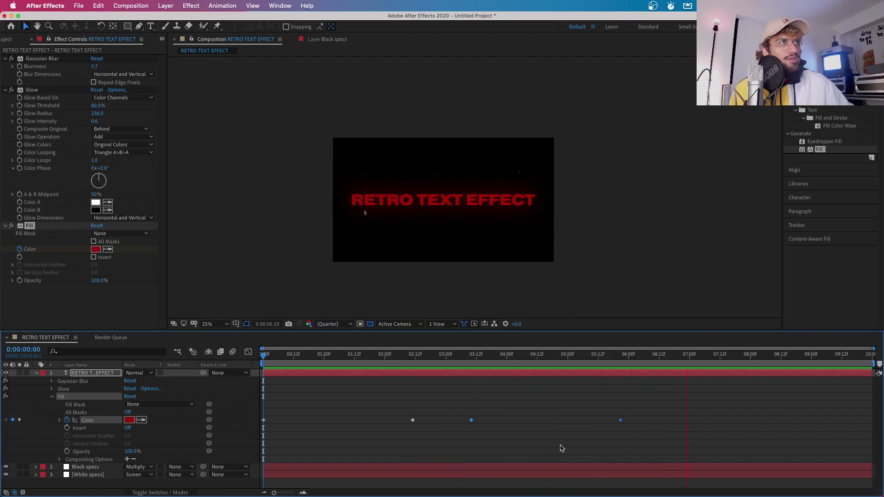
# Keyframe the text layer's Opacity at 0% at the start of the timeline.
pyautogui.press('space')
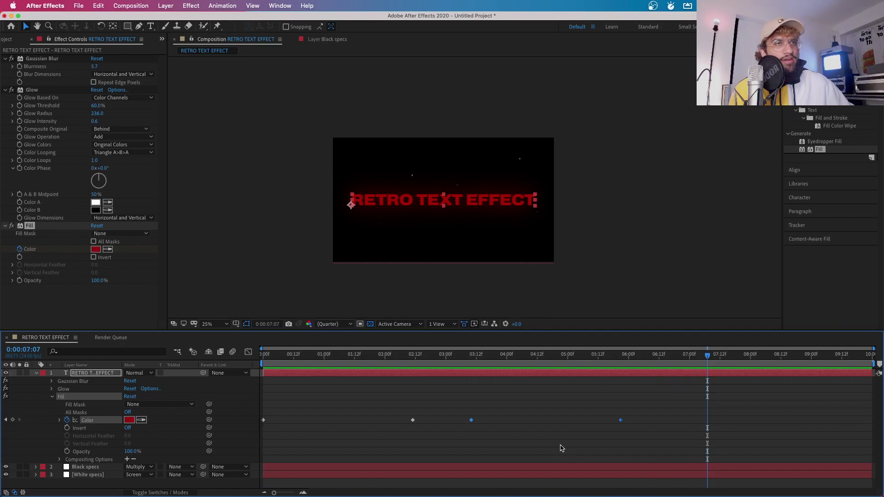
pyautogui.press('Home')
pyautogui.click(621, 420)
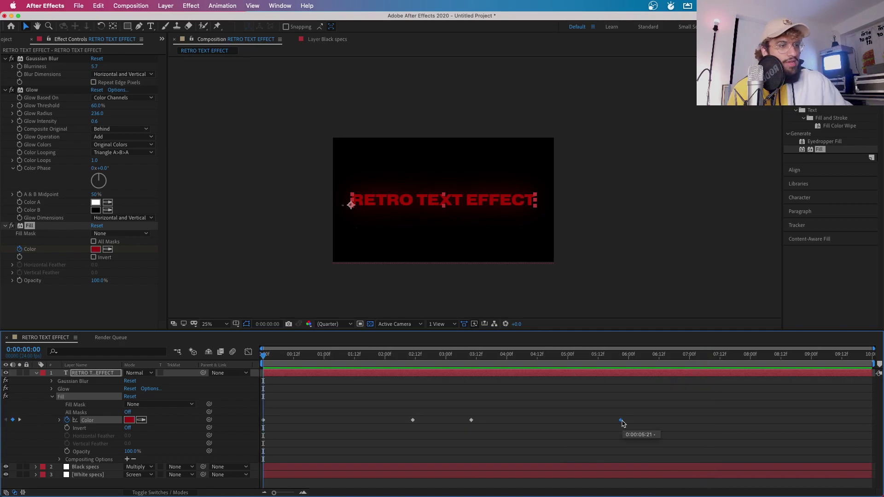
pyautogui.press('t')
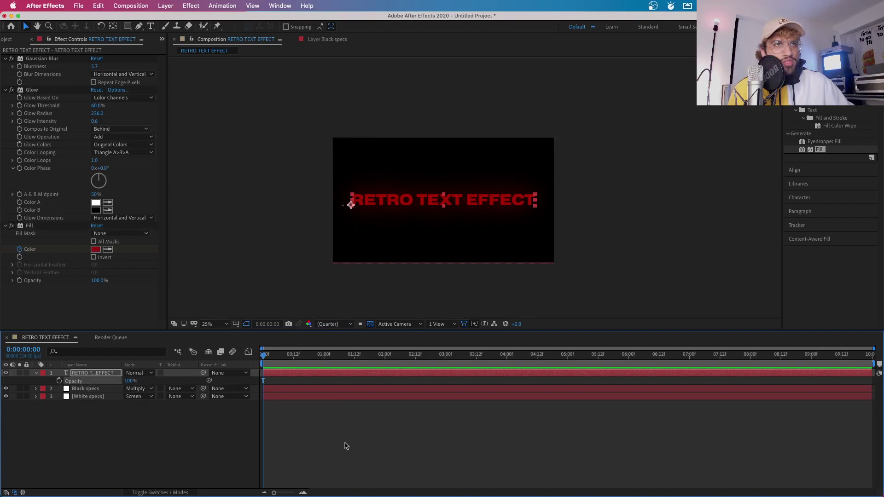
pyautogui.click(58, 381)
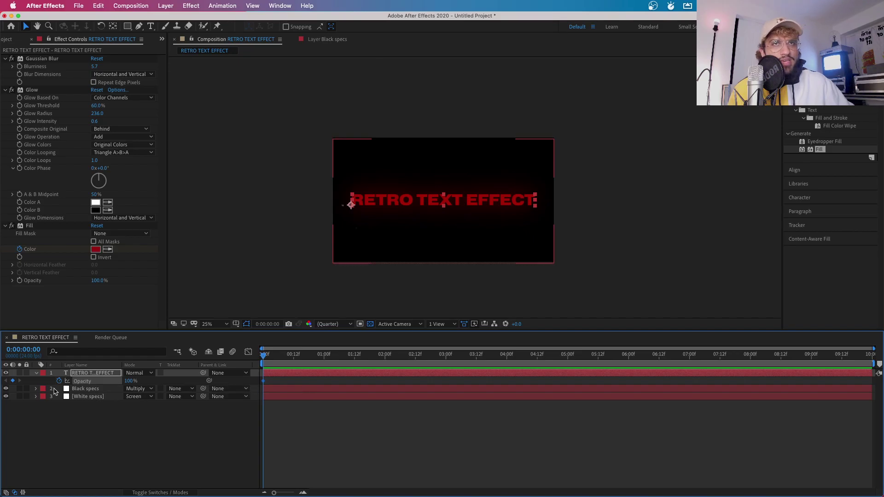
pyautogui.click(134, 381)
pyautogui.write('0')
pyautogui.press('Return')
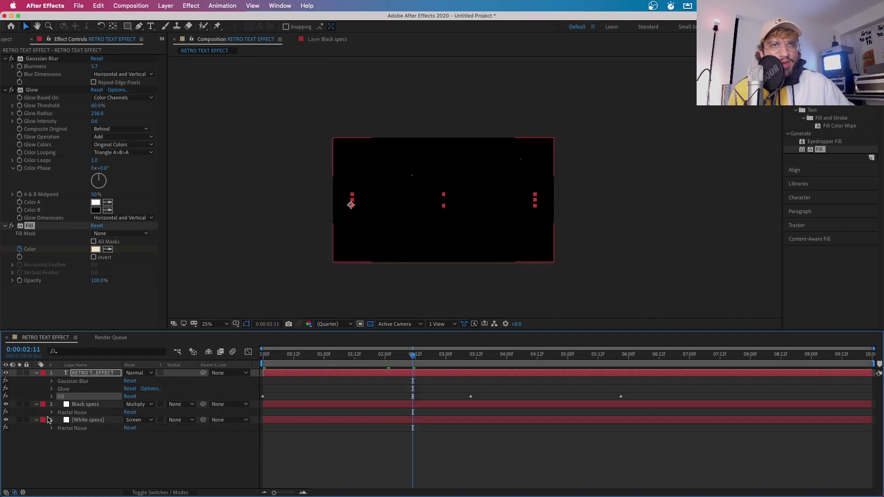
# Add Opacity keyframes of 100% at 2:11 and 0% at 7:00, then preview the fade.
pyautogui.press('t')
pyautogui.click(128, 381)
pyautogui.write('100')
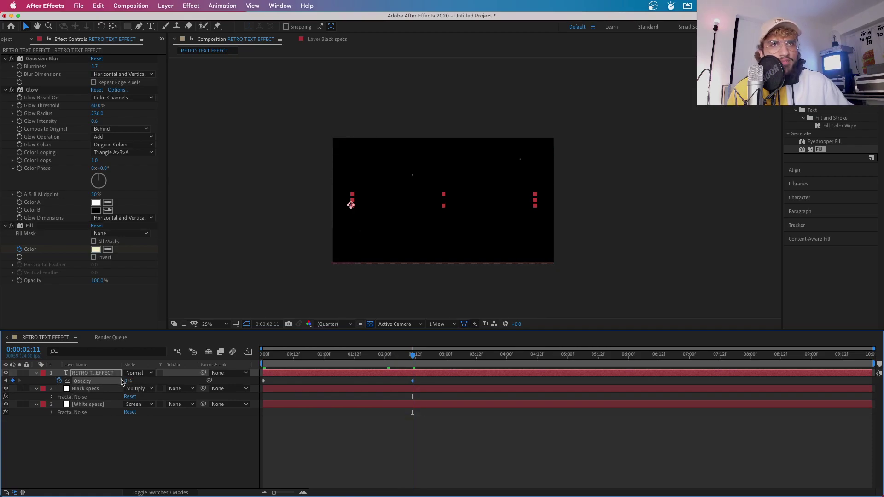
pyautogui.press('Return')
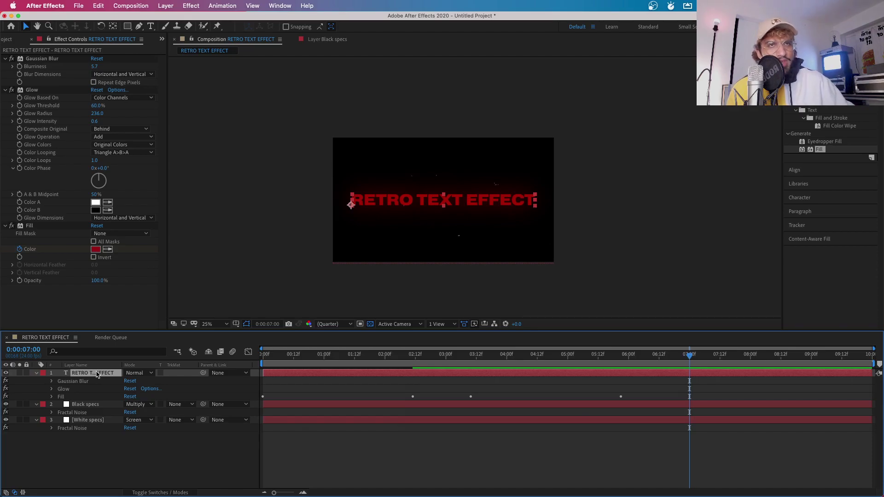
pyautogui.press('t')
pyautogui.hotkey('ctrl', 'v')
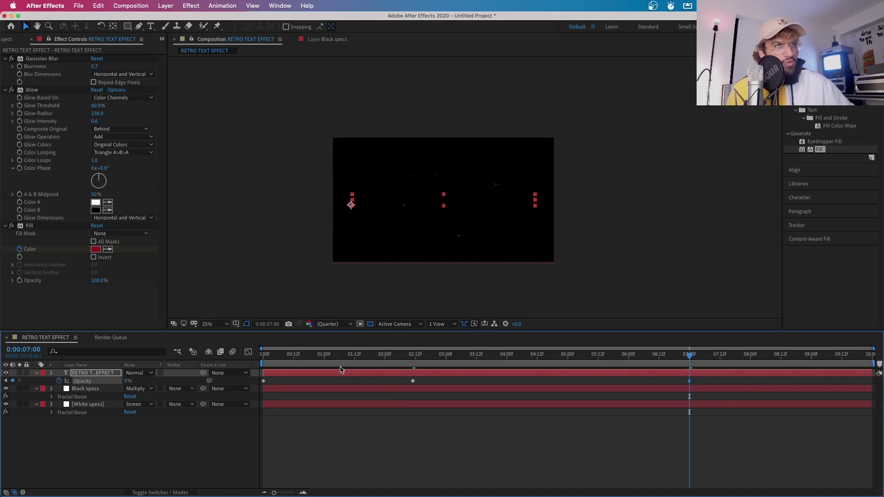
pyautogui.moveTo(275, 357); pyautogui.dragTo(235, 355)
pyautogui.press('space')
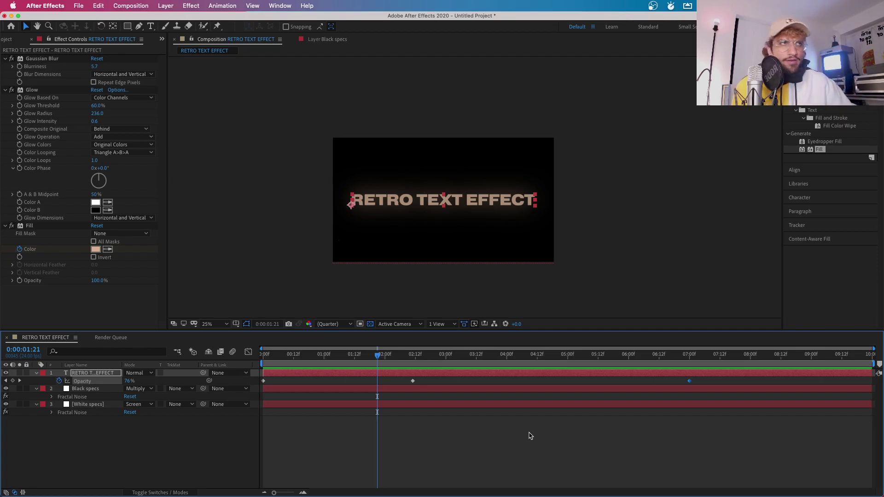
# Create two Null Objects and name them drift and jitter.
pyautogui.click(529, 433)
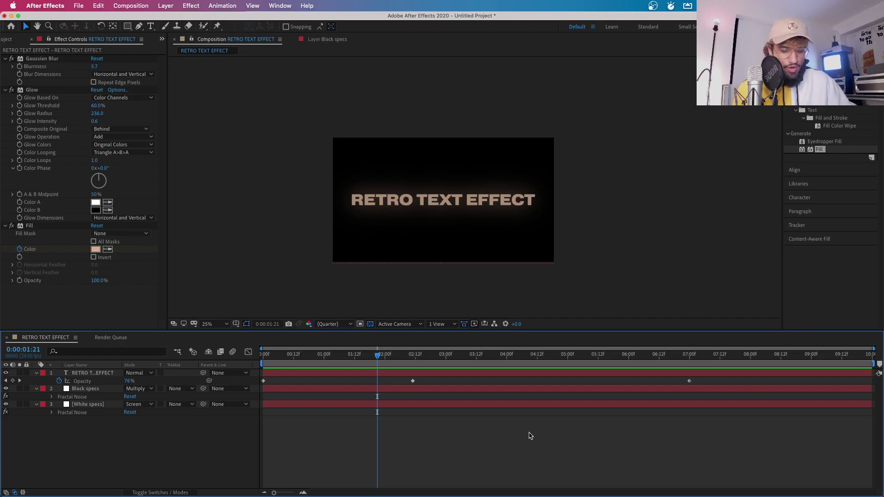
pyautogui.press('super+alt+shift+y')
pyautogui.press('super+alt+shift+y')
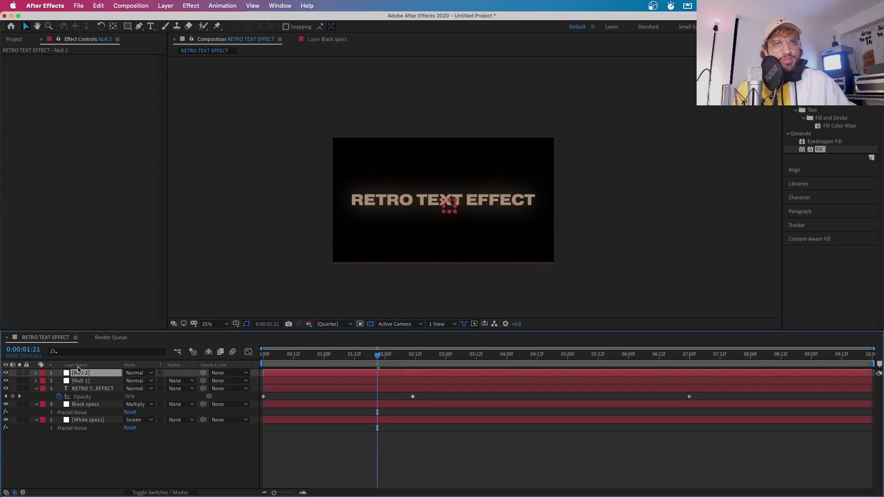
pyautogui.doubleClick(85, 374)
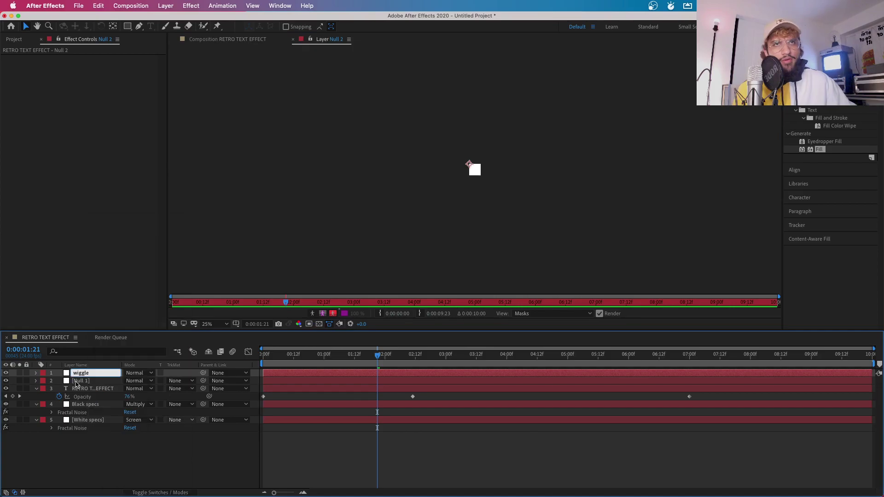
pyautogui.click(79, 383)
pyautogui.rightClick(92, 382)
pyautogui.write('dr')
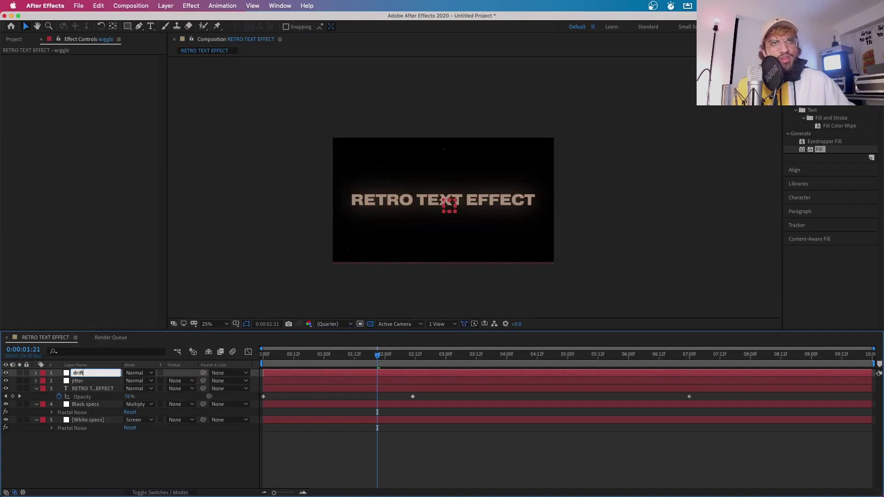
pyautogui.write('ift')
pyautogui.click(92, 381)
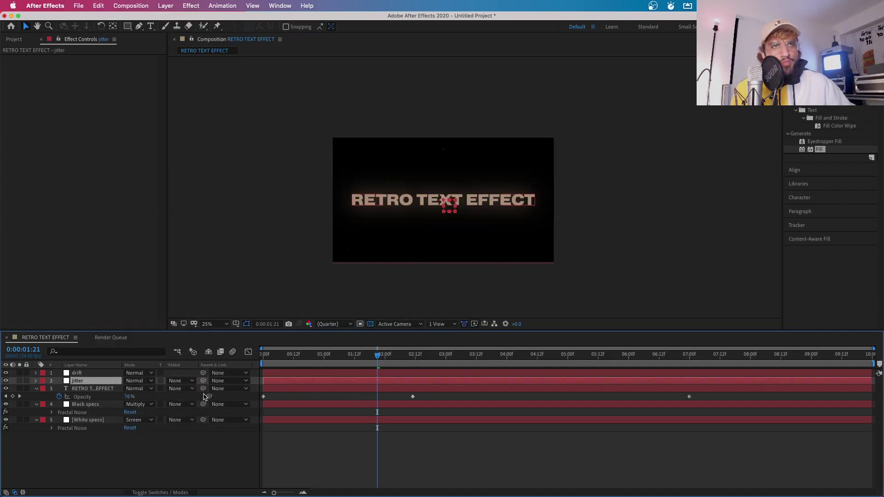
# Parent jitter to drift and the text layer to jitter, and show both nulls' Position.
pyautogui.moveTo(203, 389); pyautogui.dragTo(92, 381)
pyautogui.moveTo(203, 381); pyautogui.dragTo(89, 375)
pyautogui.hotkey('ctrl', 'Up')
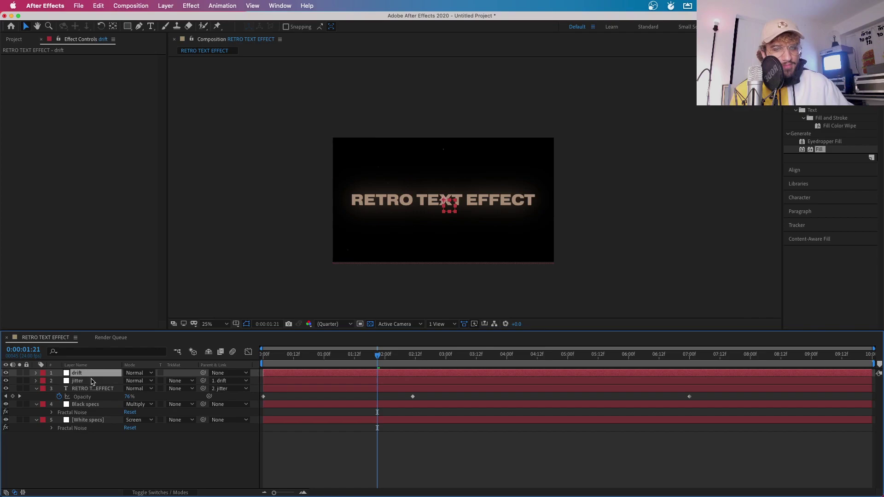
pyautogui.keyDown('shift'); pyautogui.click(93, 382); pyautogui.keyUp('shift')
pyautogui.press('p')
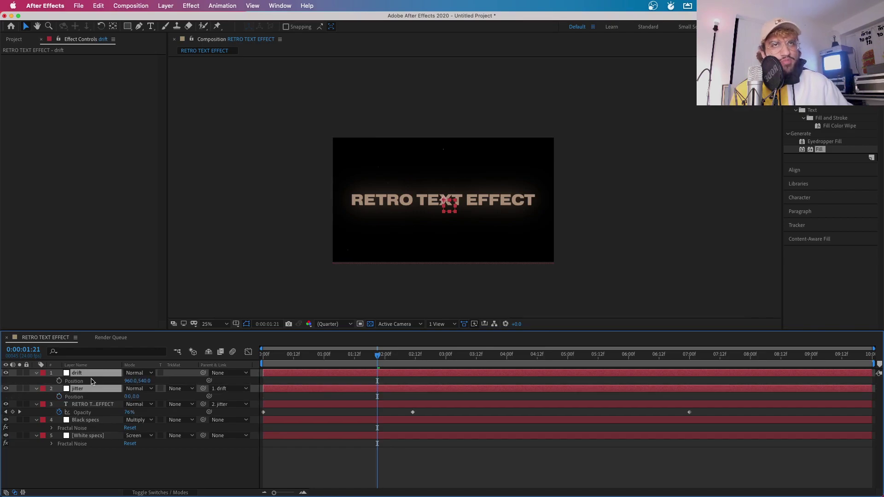
pyautogui.press('Home')
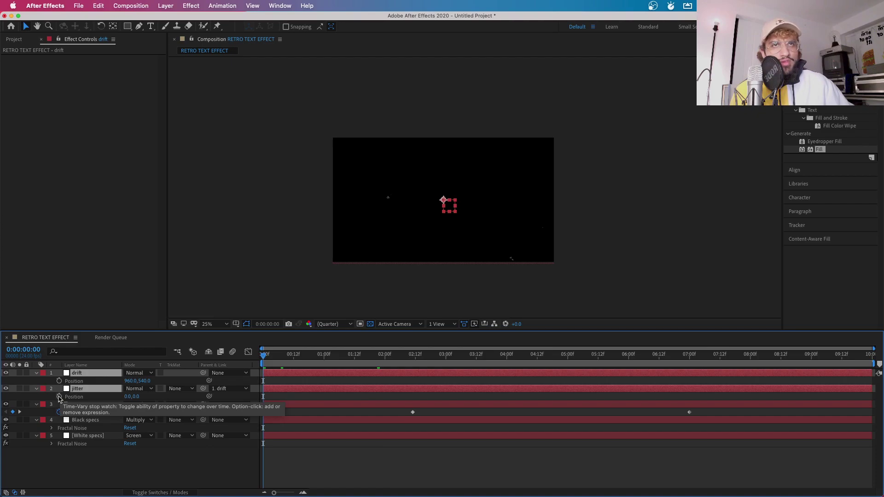
# Add the expression wiggle(24,0.5) to the jitter null's Position.
pyautogui.keyDown('alt'); pyautogui.click(59, 397); pyautogui.keyUp('alt')
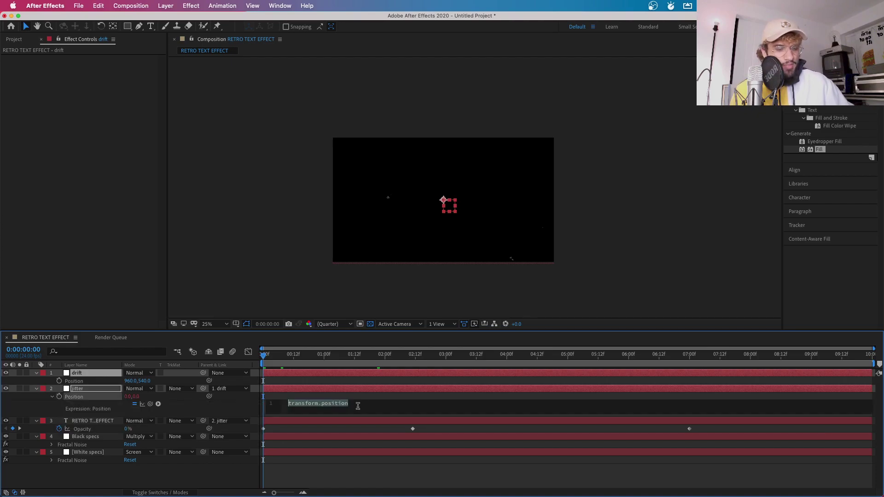
pyautogui.write('wiggle')
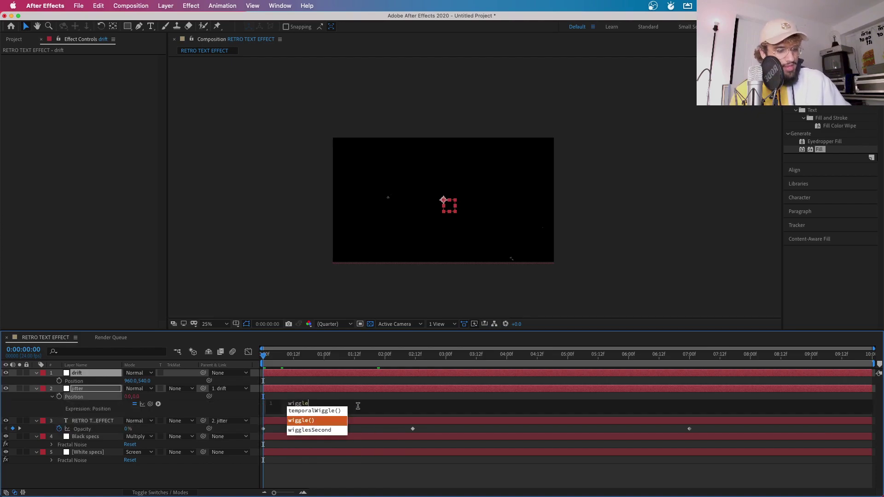
pyautogui.press('Return')
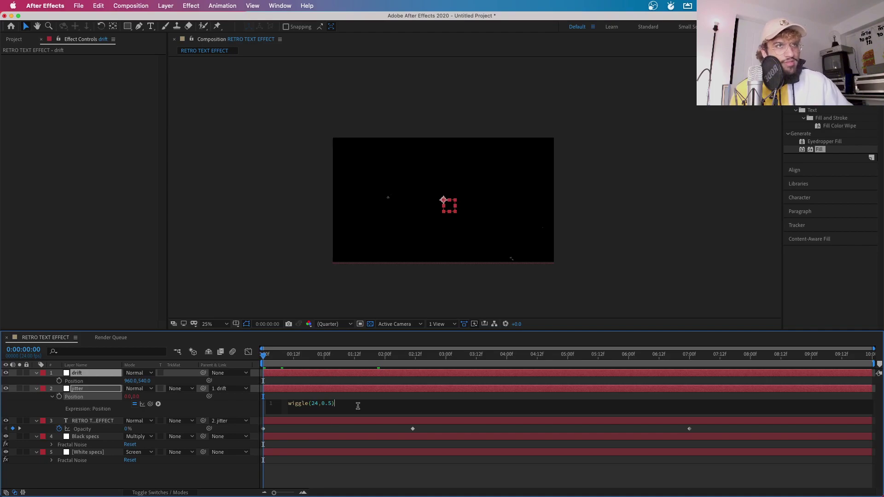
pyautogui.hotkey('alt', 'shift', '=')
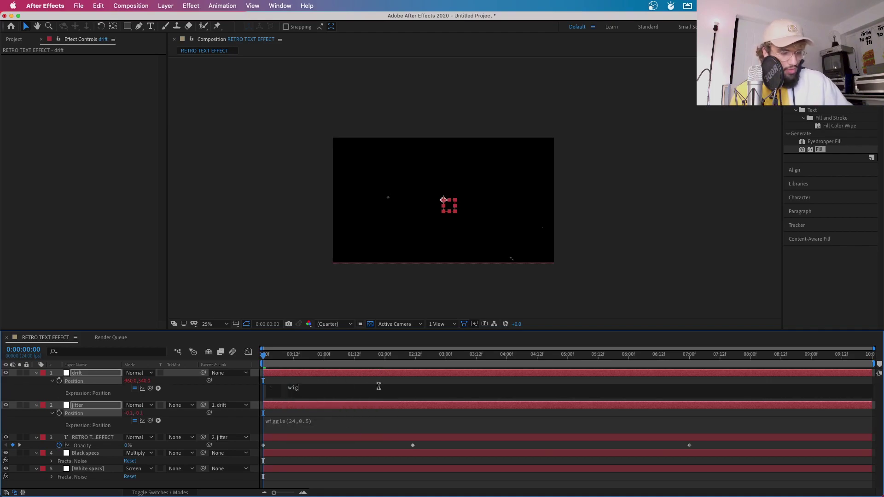
# Add wiggle(0.5,5) to the drift null's Position and preview the wiggling text.
pyautogui.write('gle')
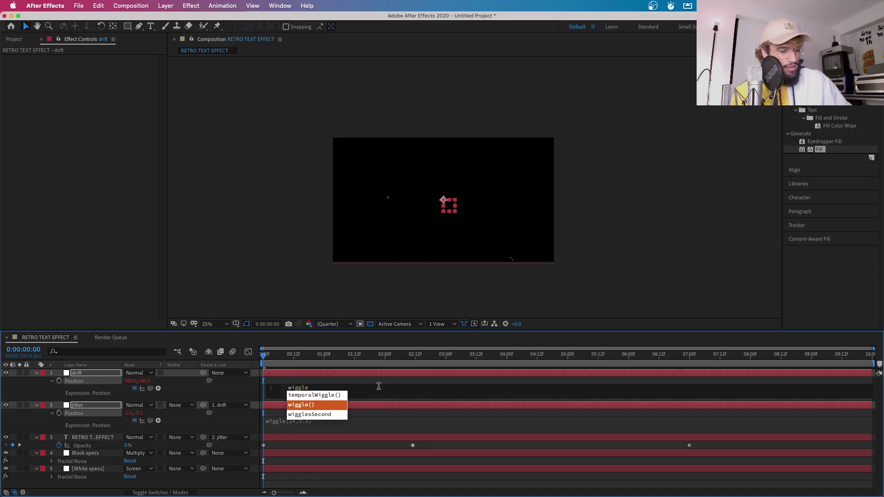
pyautogui.press('Return')
pyautogui.write('0.5,5')
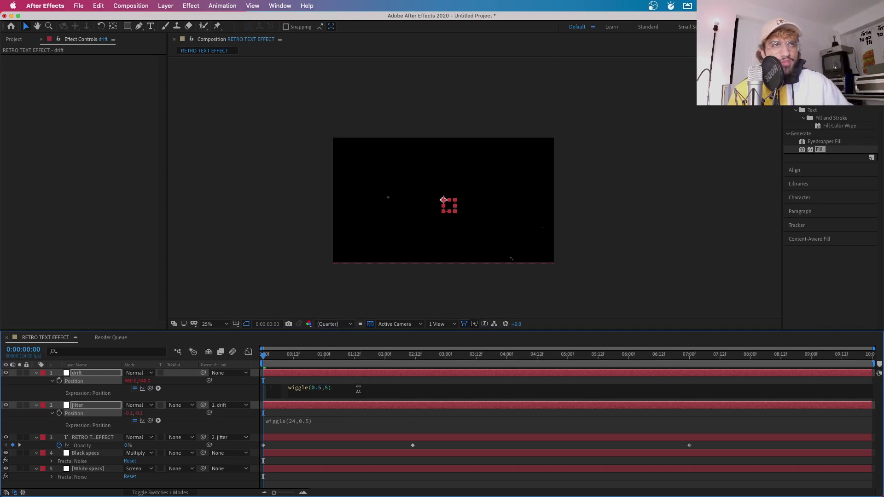
pyautogui.click(571, 223)
pyautogui.press('space')
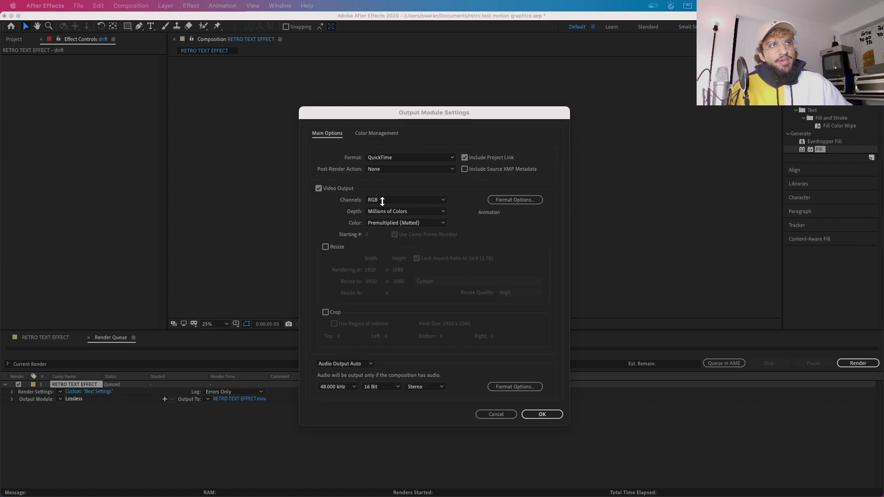
# Set the Output Module's Channels dropdown to RGB + Alpha.
pyautogui.click(383, 201)
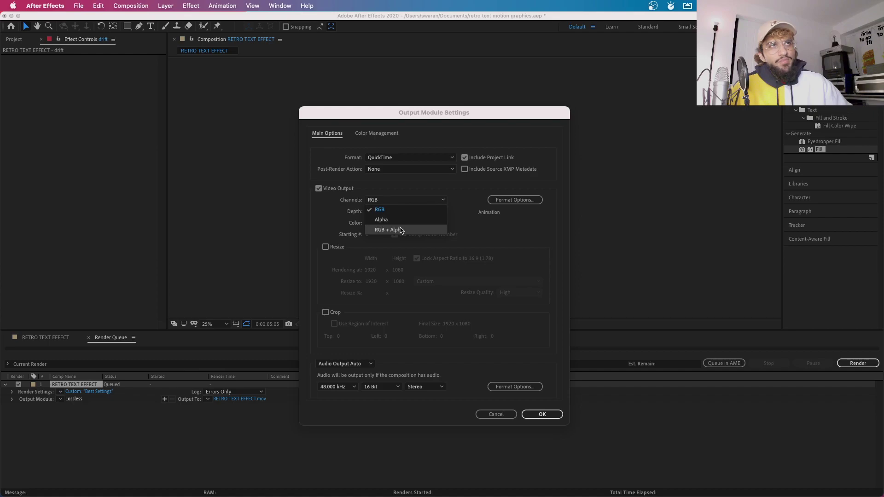
pyautogui.click(399, 229)
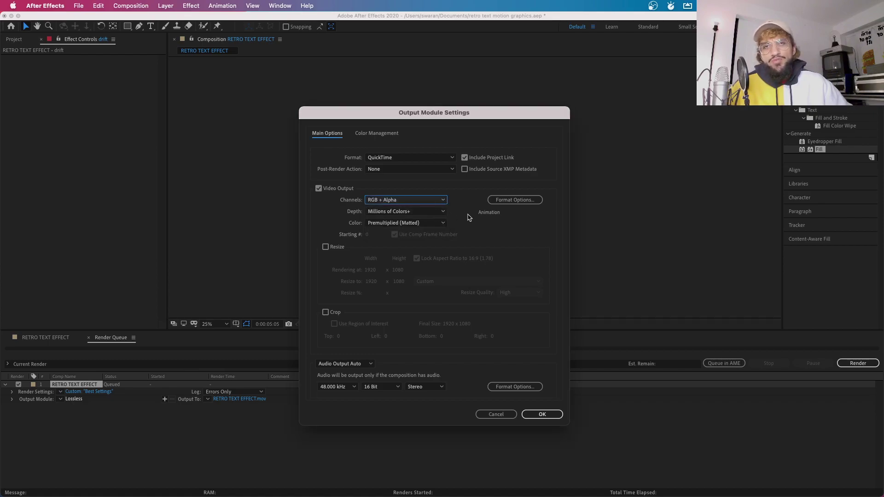